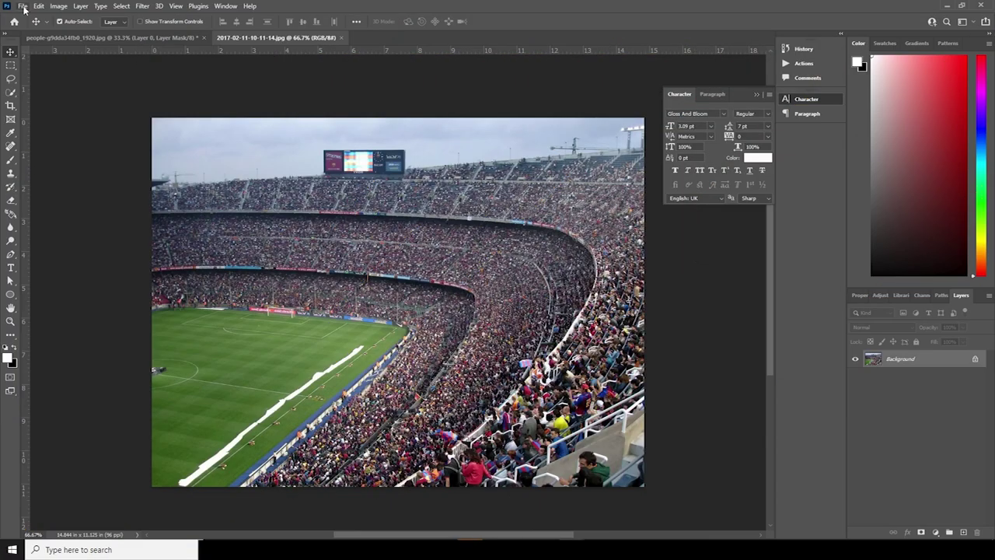
# - Create a new white 4 x 5 in portrait document at 300 ppi in 16-bit RGB
pyautogui.click(23, 6)
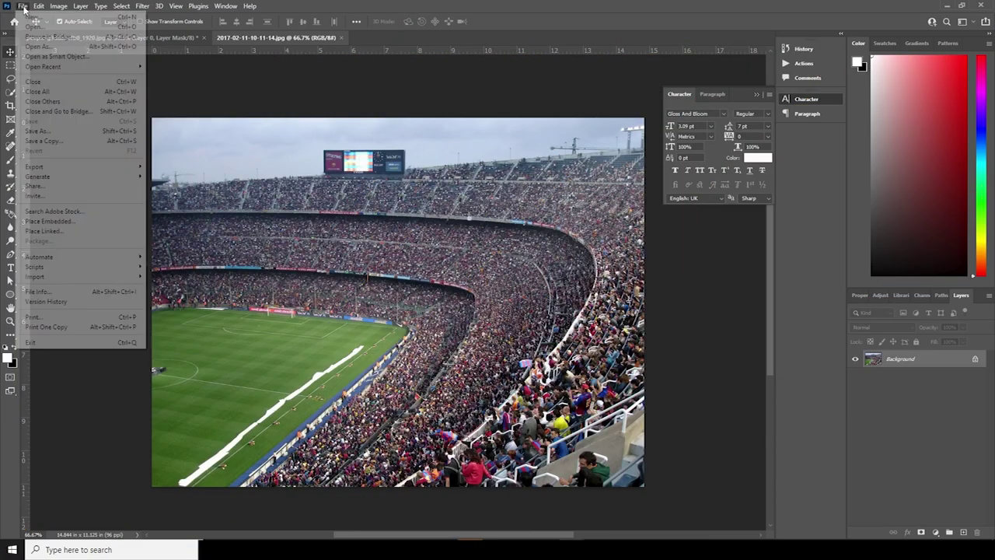
pyautogui.click(35, 21)
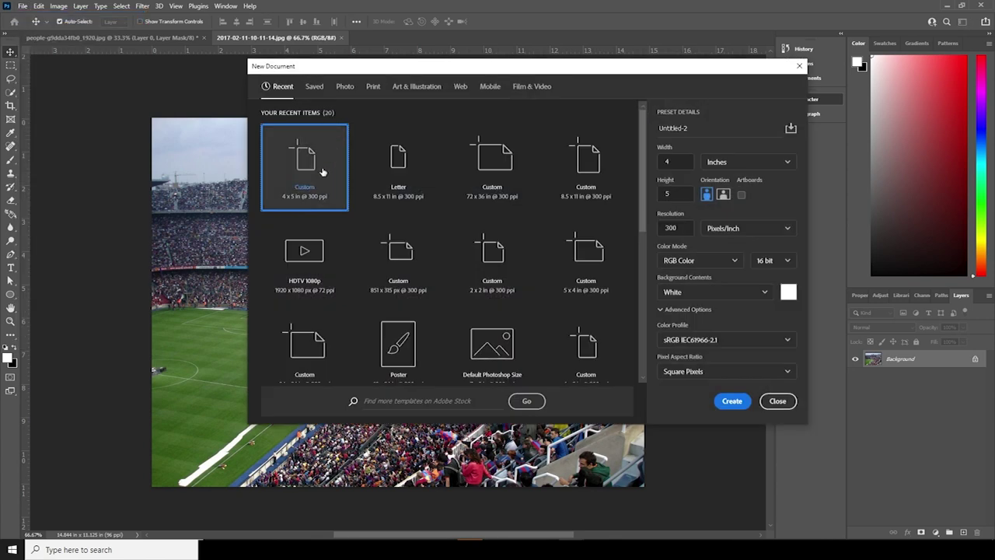
pyautogui.click(731, 400)
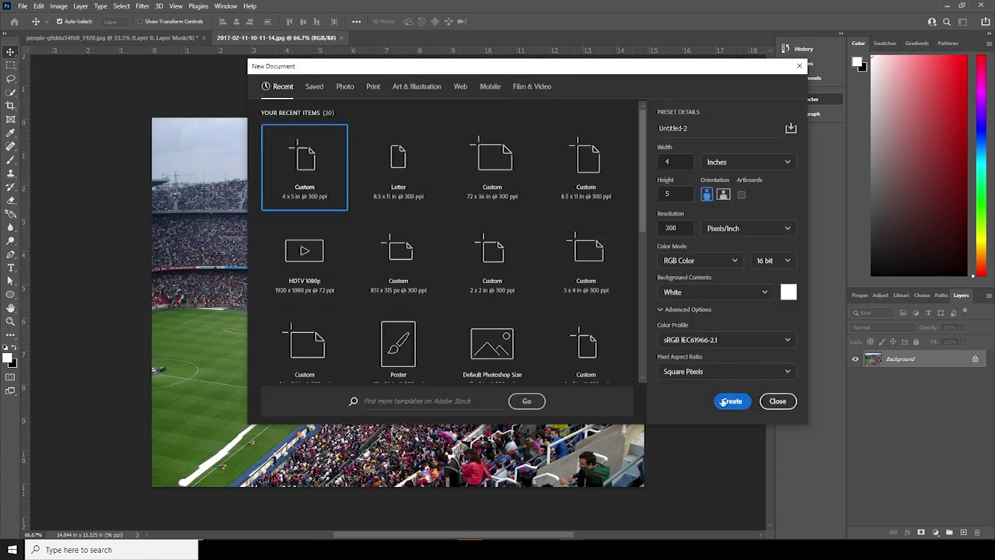
# - Bring the masked athlete layer from the people-g9dda34fb0_1920.jpg document into the new 4 x 5 in document and place it on the canvas
pyautogui.click(134, 37)
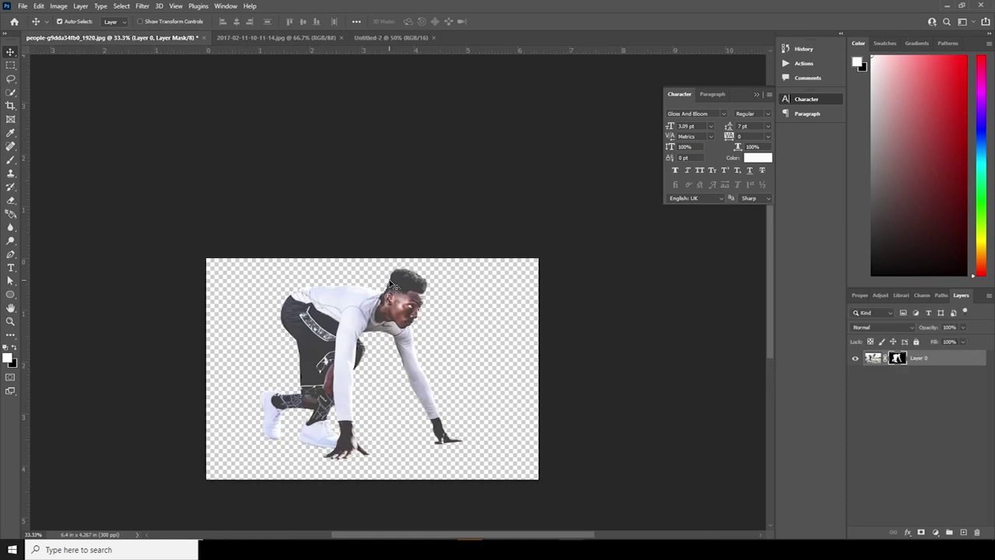
pyautogui.moveTo(387, 309); pyautogui.dragTo(404, 293)
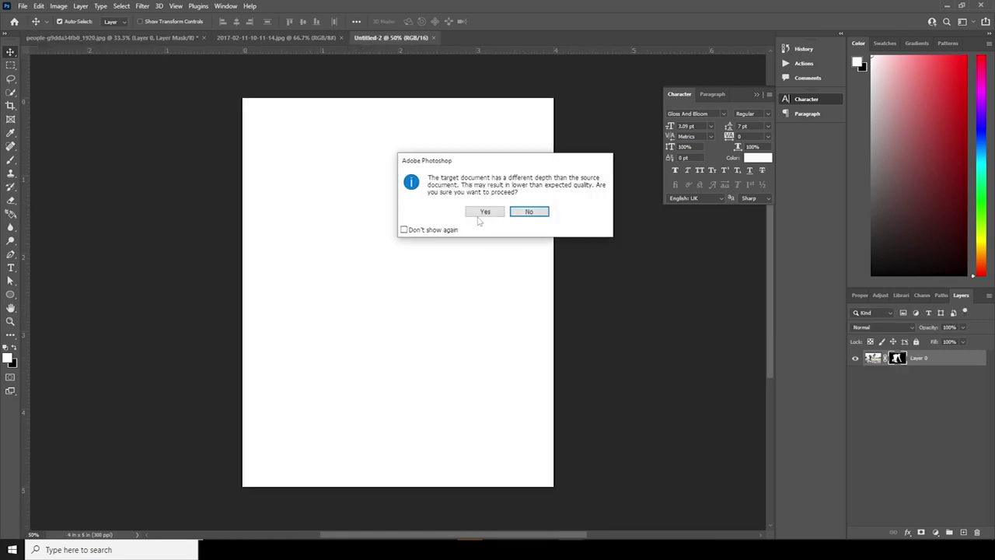
pyautogui.press('Return')
pyautogui.moveTo(405, 237); pyautogui.dragTo(411, 268)
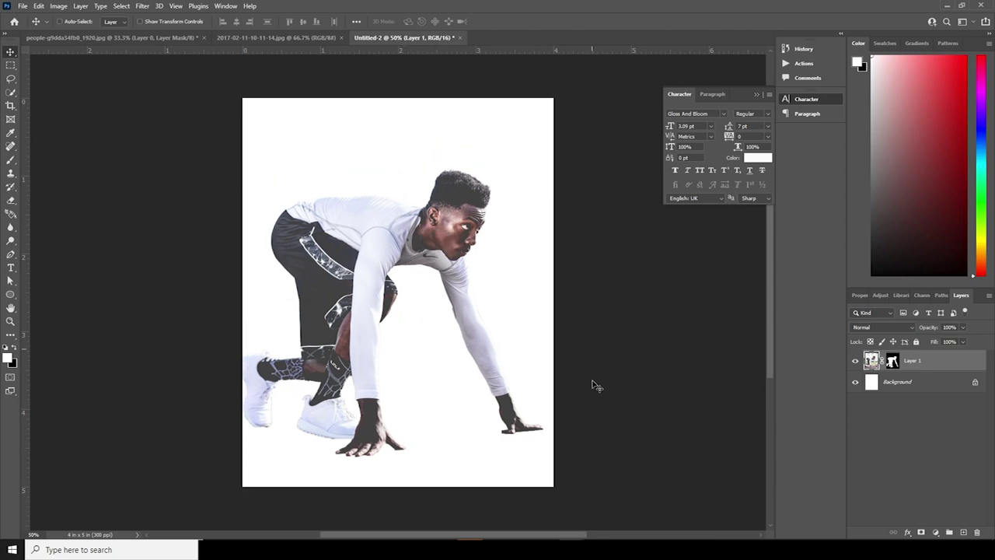
# - Scale the athlete layer down to about 70% and place it in the lower half of the canvas
pyautogui.hotkey('ctrl', 't')
pyautogui.moveTo(653, 486); pyautogui.dragTo(604, 451)
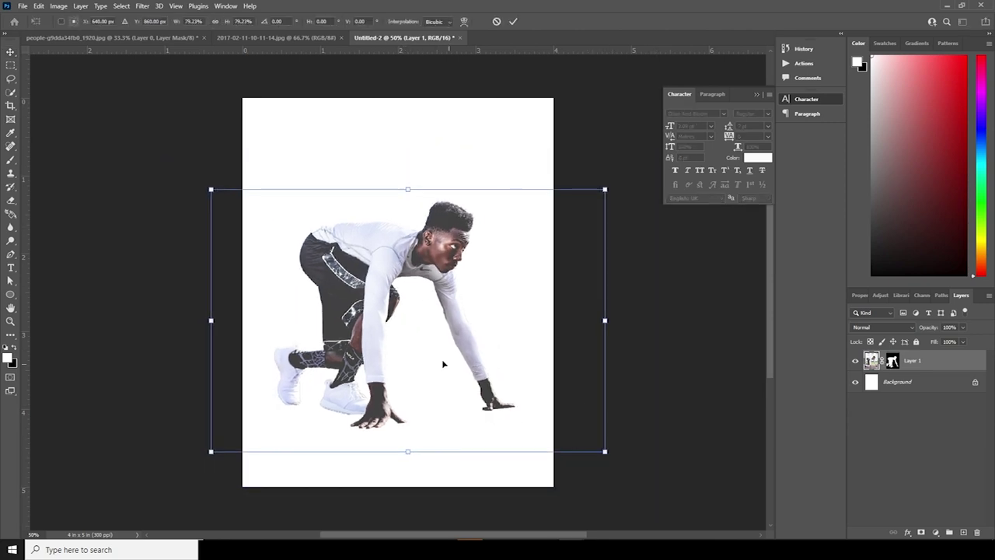
pyautogui.moveTo(433, 345); pyautogui.dragTo(445, 375)
pyautogui.moveTo(619, 481); pyautogui.dragTo(593, 464)
pyautogui.moveTo(417, 390); pyautogui.dragTo(422, 397)
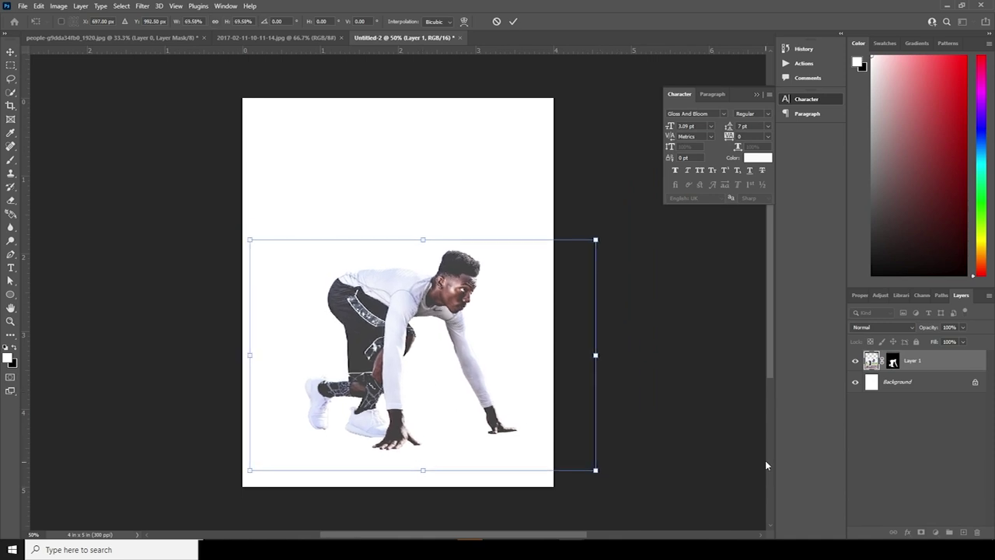
pyautogui.press('Return')
# - Duplicate the athlete layer, hide the original and select the copy's layer mask
pyautogui.click(894, 362)
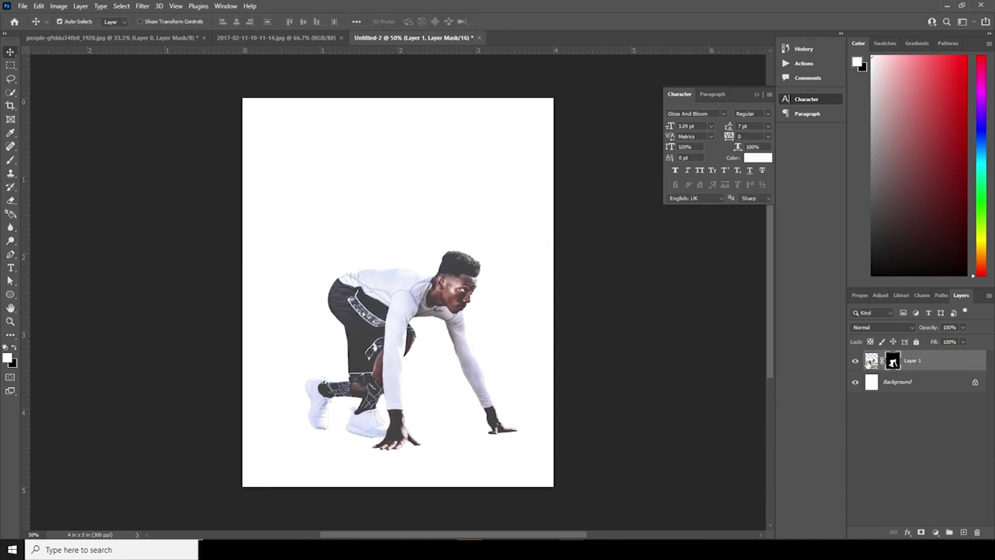
pyautogui.hotkey('ctrl', 'j')
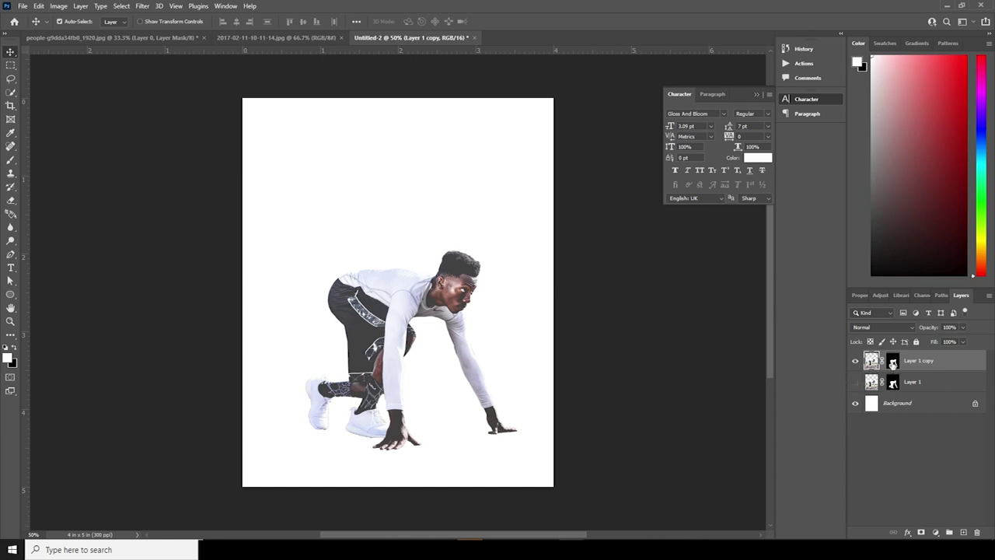
pyautogui.click(892, 362)
# - Paint white on the copy's mask with a 175 px Soft Round Pressure Size brush to reveal the running track around the athlete's hands and feet
pyautogui.press('b')
pyautogui.click(70, 21)
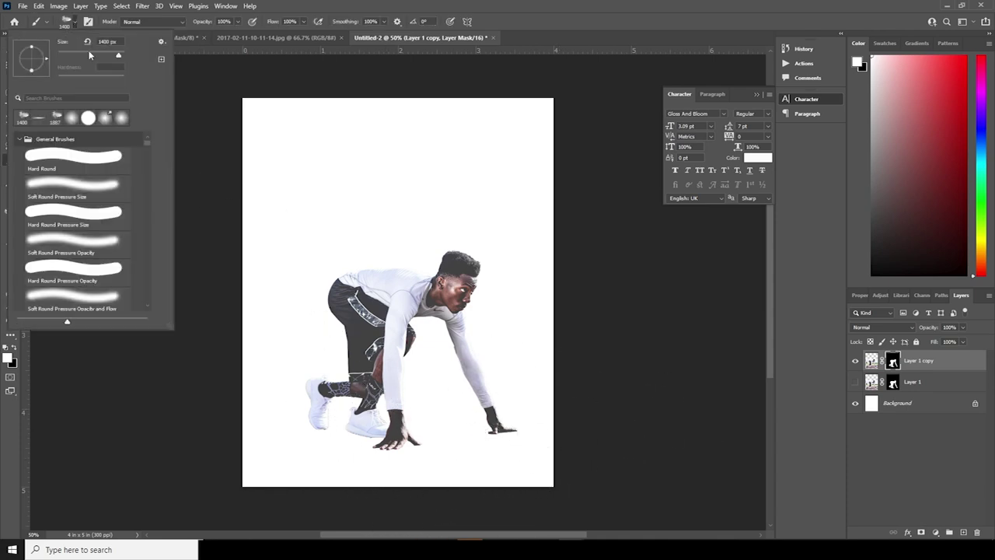
pyautogui.click(124, 184)
pyautogui.press('Return')
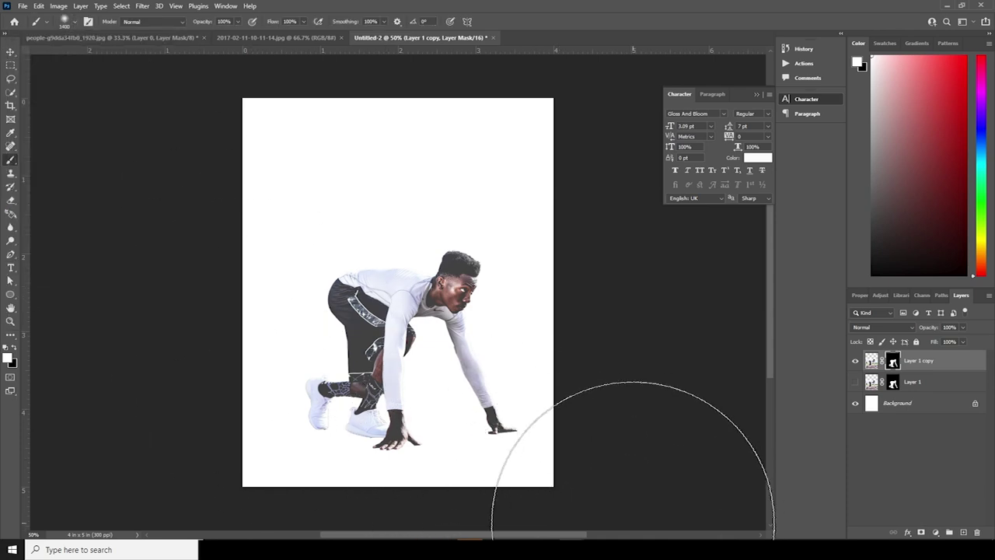
pyautogui.press('[')
pyautogui.press('[')
pyautogui.press('[')
pyautogui.press('[')
pyautogui.press('[')
pyautogui.press('[')
pyautogui.press('[')
pyautogui.press('[')
pyautogui.press('[')
pyautogui.press('[')
pyautogui.press('[')
pyautogui.press('[')
pyautogui.press('[')
pyautogui.press('[')
pyautogui.press('[')
pyautogui.press('[')
pyautogui.press('[')
pyautogui.press('[')
pyautogui.press('[')
pyautogui.press('[')
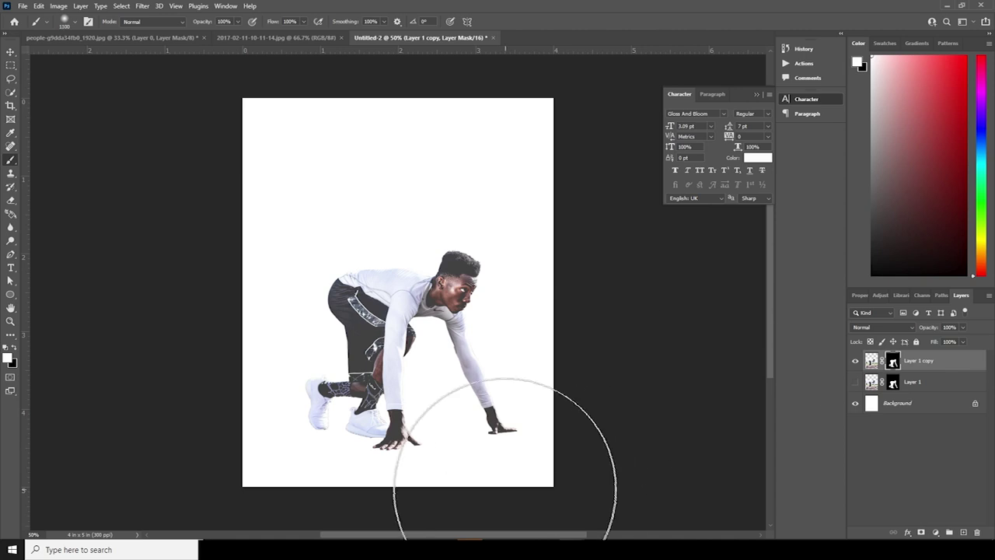
pyautogui.press(']')
pyautogui.press(']')
pyautogui.press(']')
pyautogui.press(']')
pyautogui.press(']')
pyautogui.press(']')
pyautogui.press(']')
pyautogui.press(']')
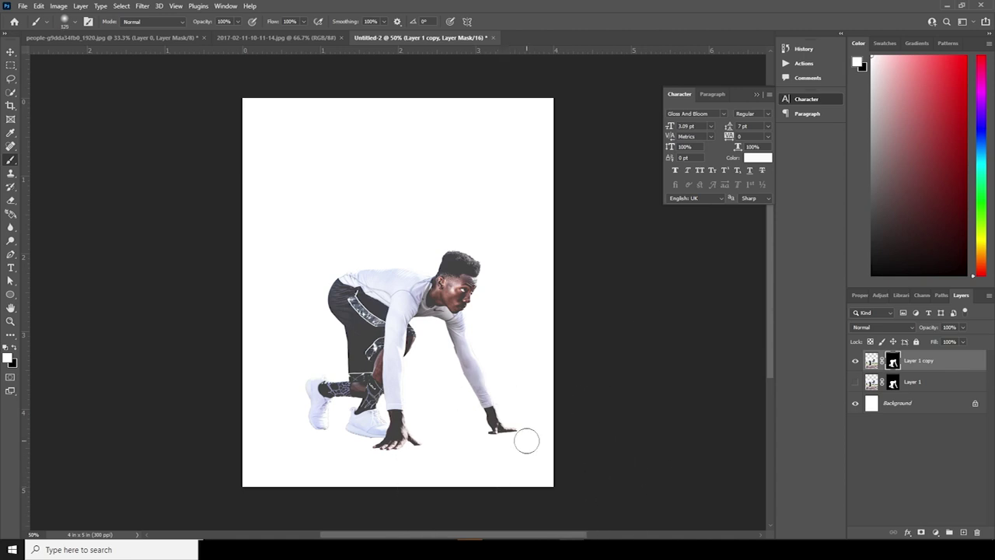
pyautogui.moveTo(547, 433)
pyautogui.mouseDown()
pyautogui.moveTo(220, 440)
pyautogui.moveTo(225, 455)
pyautogui.moveTo(496, 476)
pyautogui.moveTo(572, 462)
pyautogui.moveTo(269, 453)
pyautogui.moveTo(420, 416)
pyautogui.moveTo(622, 433)
pyautogui.moveTo(591, 432)
pyautogui.mouseUp()
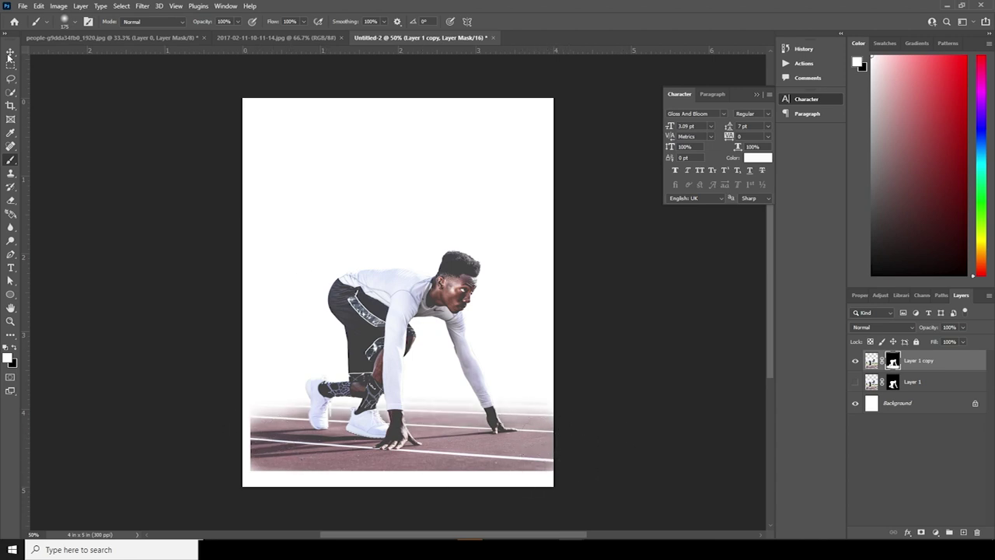
# - Enlarge the athlete copy to about 106% and shift it so the track fills the canvas's full width and bottom edge
pyautogui.hotkey('ctrl', 't')
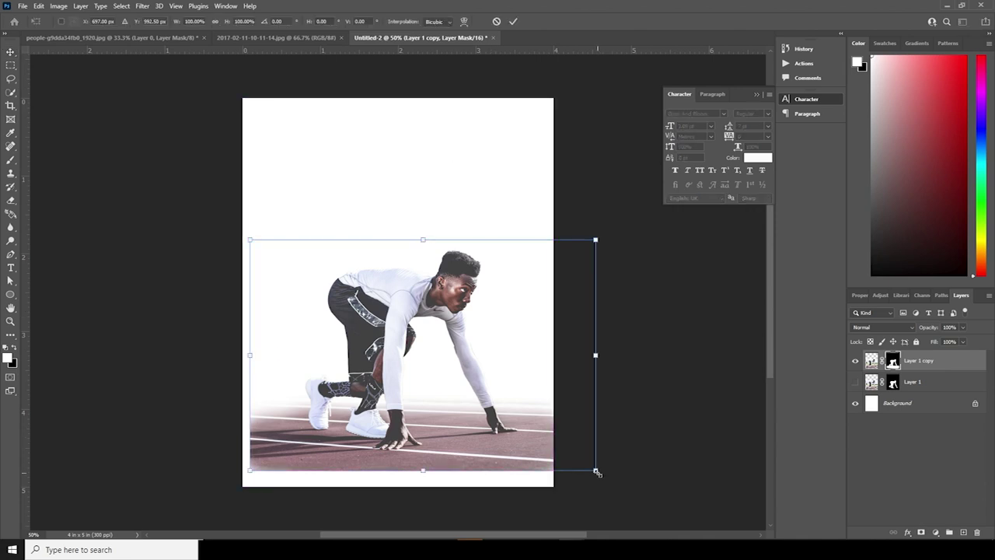
pyautogui.moveTo(596, 472); pyautogui.dragTo(607, 474)
pyautogui.moveTo(520, 426); pyautogui.dragTo(508, 438)
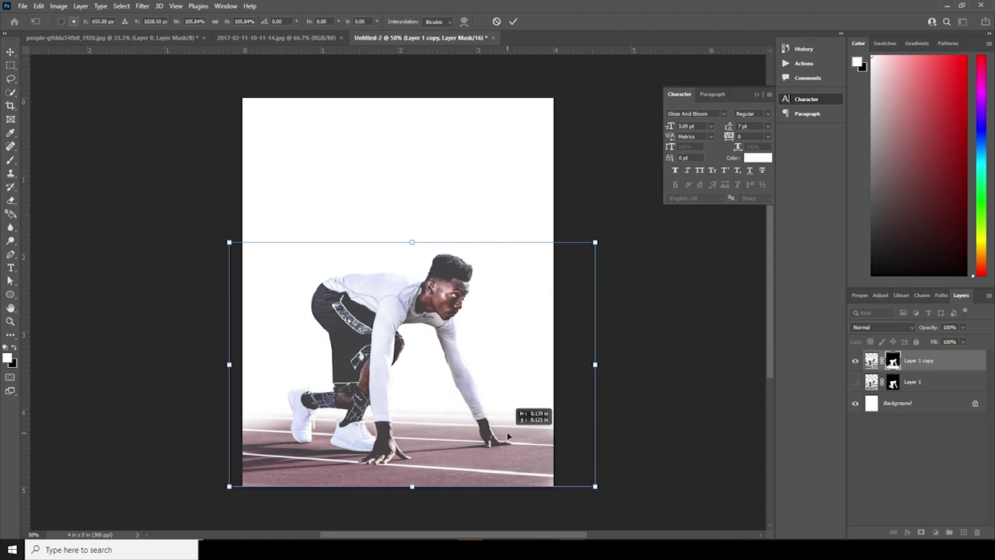
pyautogui.press('Return')
# - Draw a closed Pen shape behind the athlete copy, from the canvas's top-right corner diagonally to his knee and out beyond the lower-right edges
pyautogui.click(867, 387)
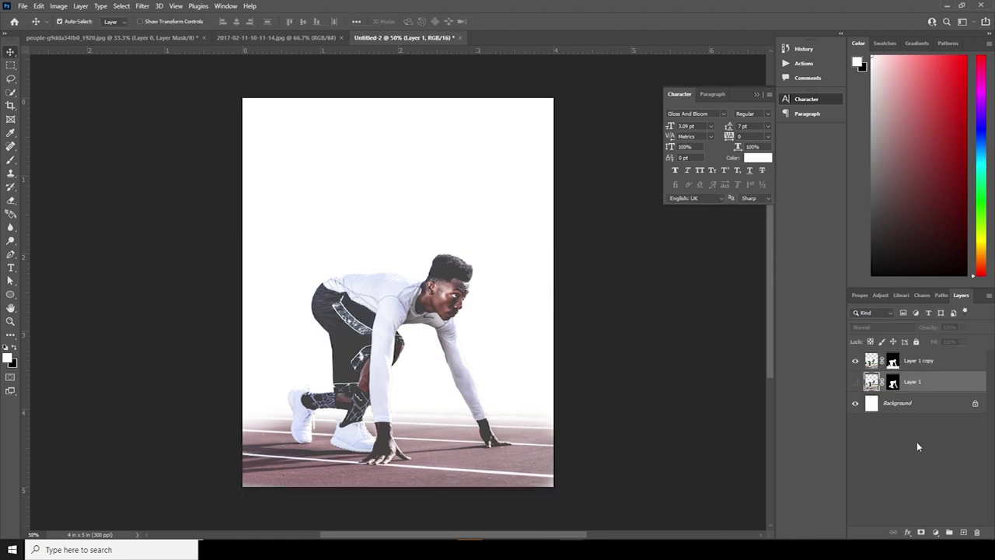
pyautogui.press('p')
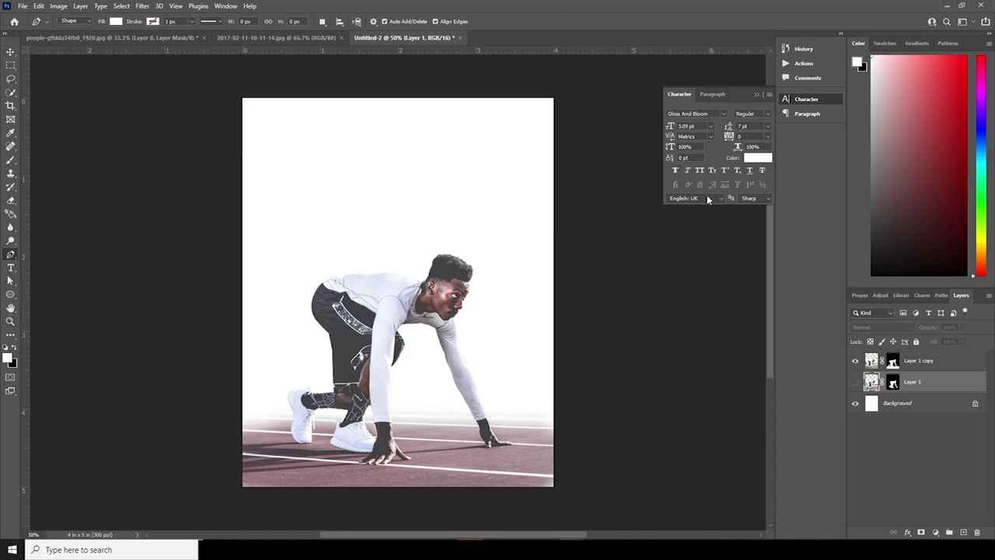
pyautogui.click(554, 97)
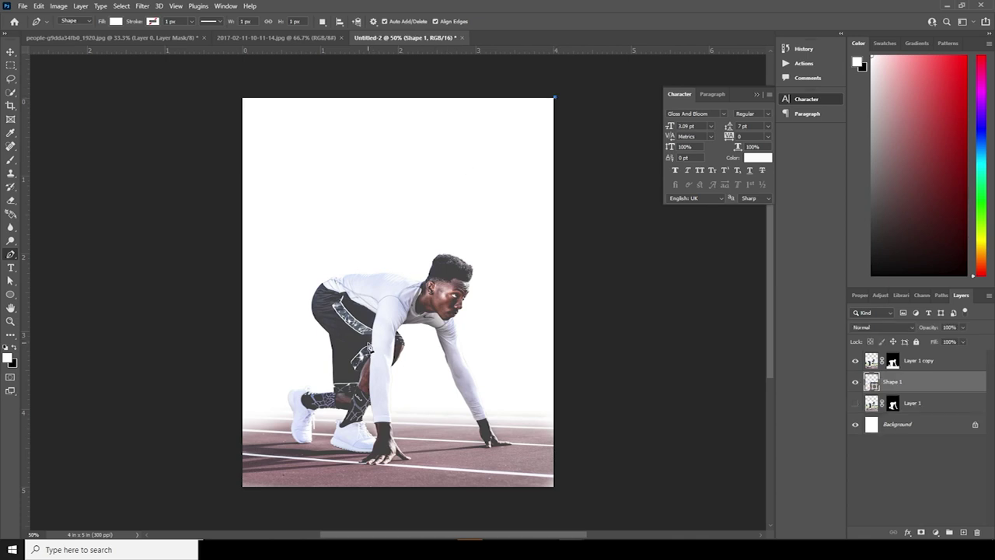
pyautogui.click(370, 346)
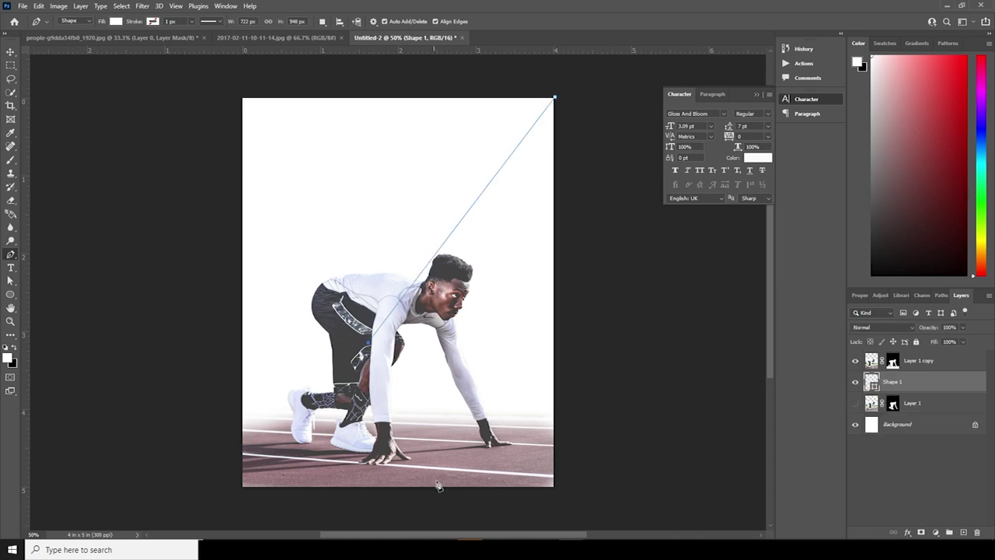
pyautogui.click(435, 506)
pyautogui.click(644, 512)
pyautogui.moveTo(680, 388); pyautogui.dragTo(654, 318)
pyautogui.click(555, 98)
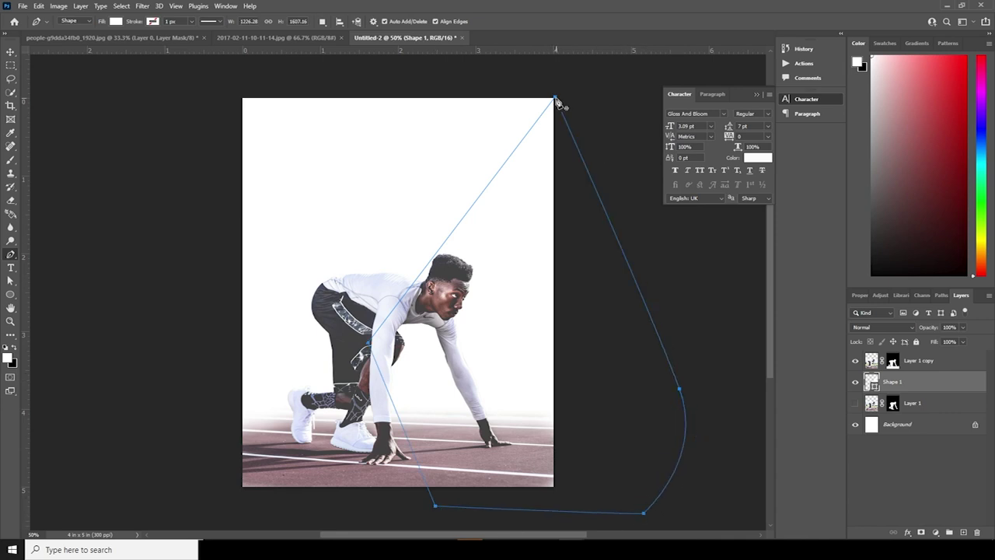
# - Change the Pen shape's fill colour to a dark red
pyautogui.doubleClick(872, 382)
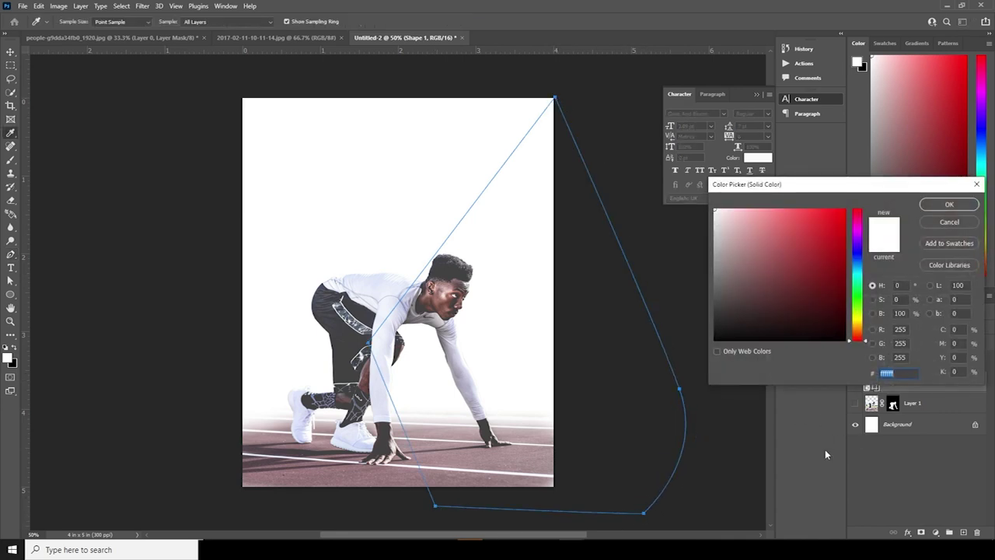
pyautogui.click(836, 266)
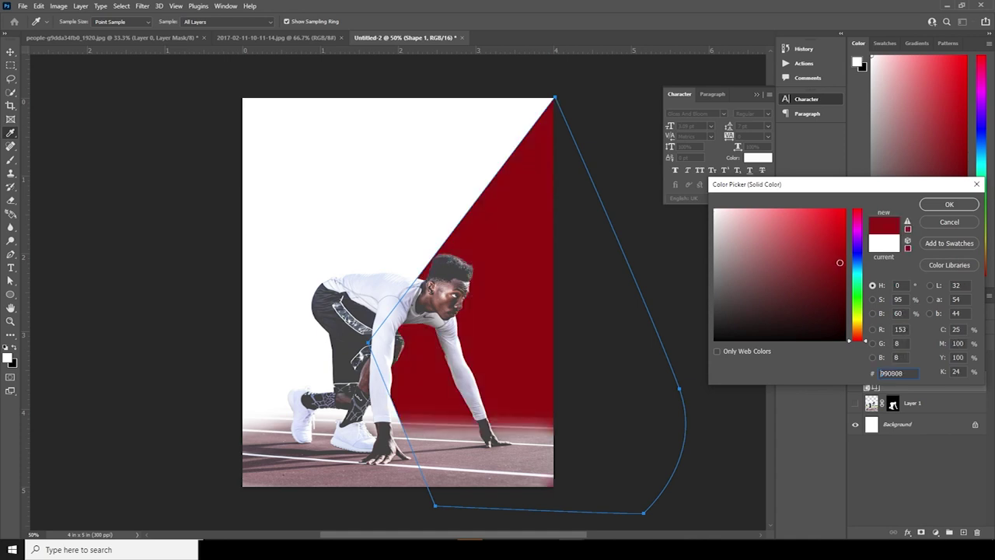
pyautogui.moveTo(839, 262)
pyautogui.mouseDown()
pyautogui.moveTo(827, 271)
pyautogui.moveTo(840, 280)
pyautogui.mouseUp()
pyautogui.click(949, 204)
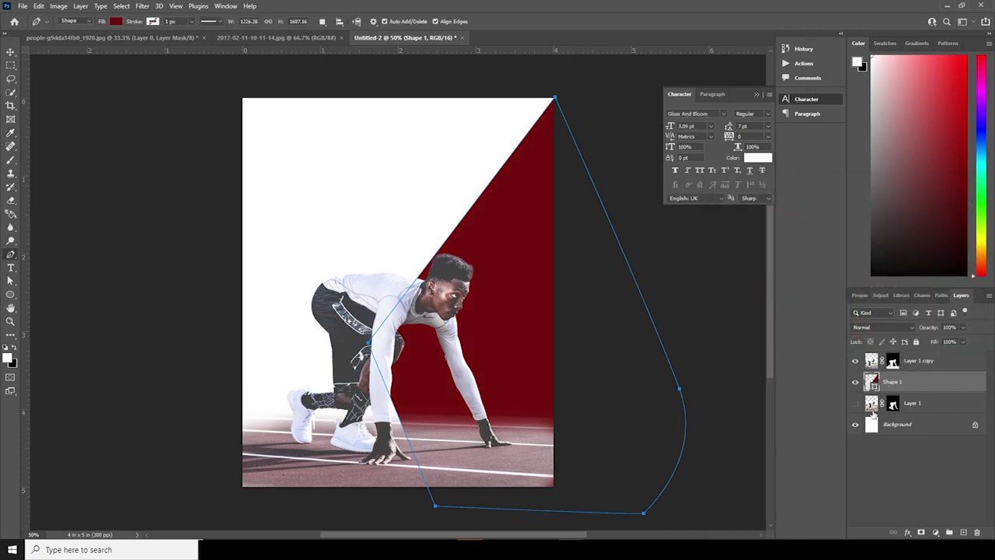
# - Add a layer above the red shape and stamp white dust behind the athlete with the 1887 px Powder Explosion 003 brush
pyautogui.click(963, 533)
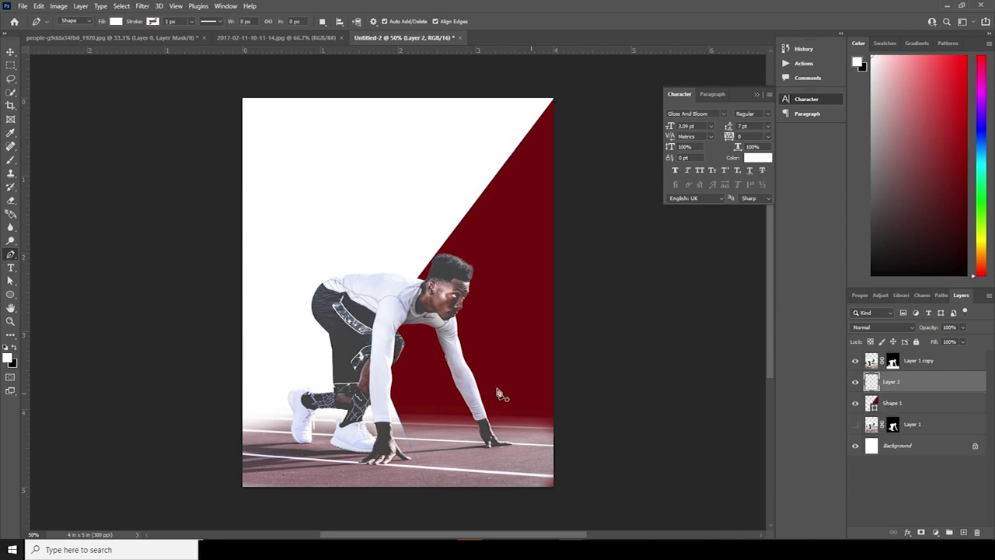
pyautogui.press('b')
pyautogui.click(74, 23)
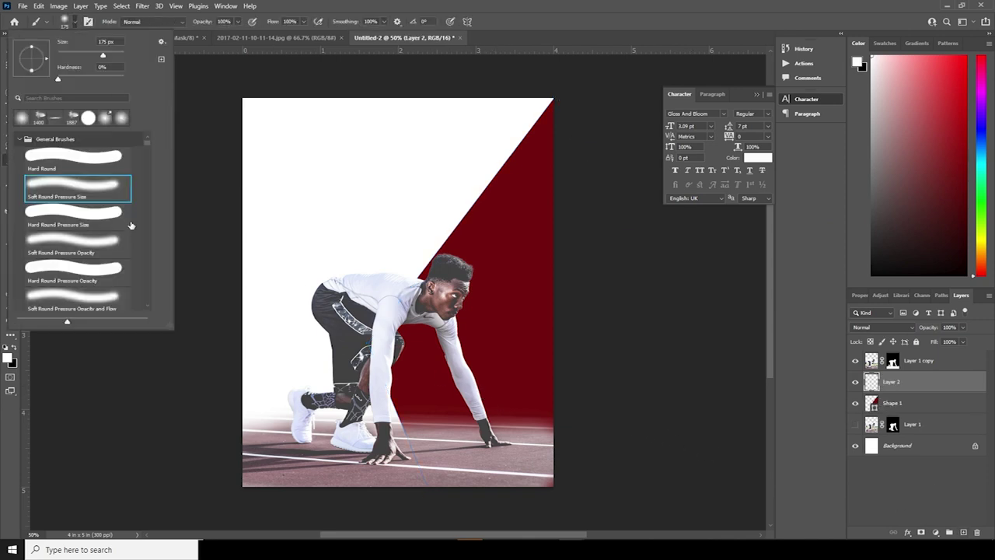
pyautogui.click(74, 118)
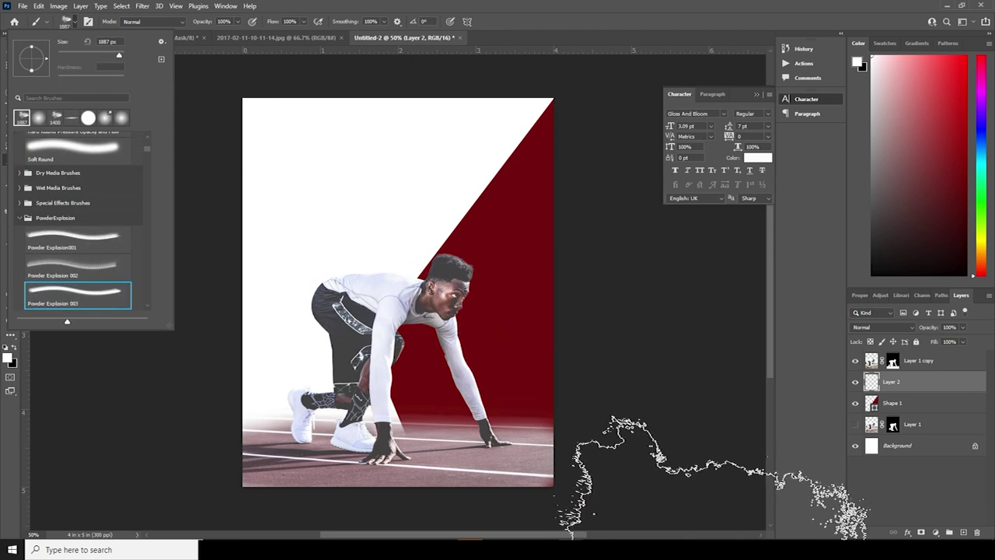
pyautogui.click(886, 382)
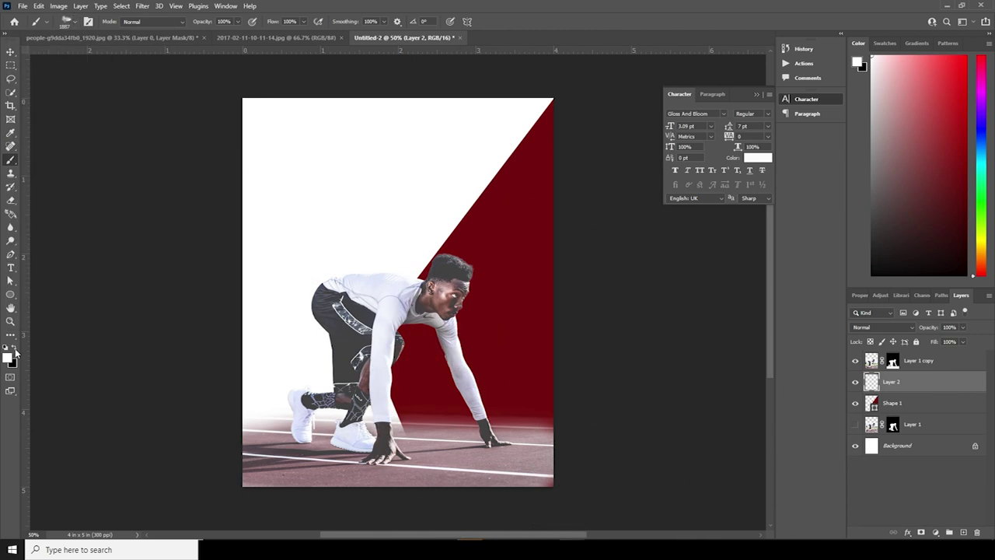
pyautogui.click(501, 419)
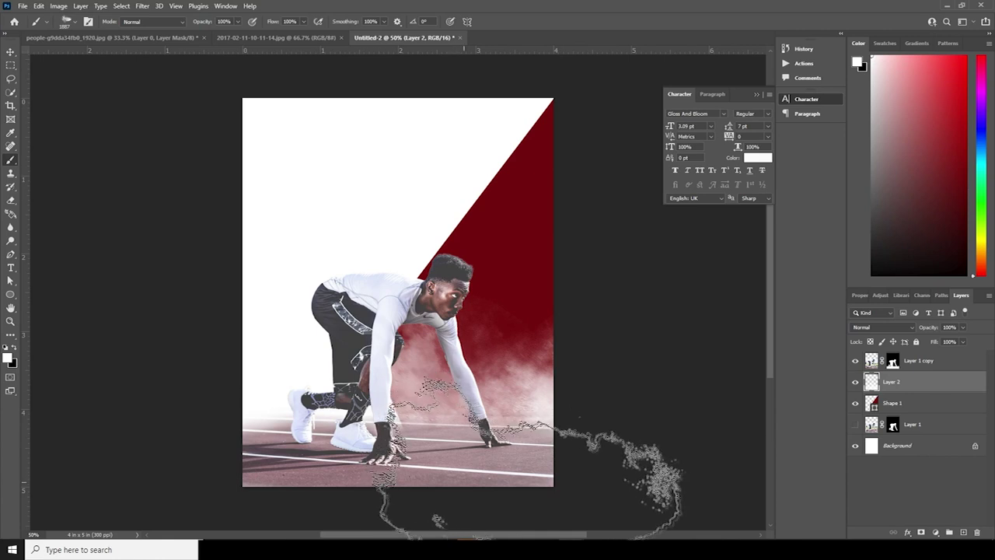
# - Add a layer above the athlete copy and stamp white powder along the bottom of the track in front of him
pyautogui.click(872, 361)
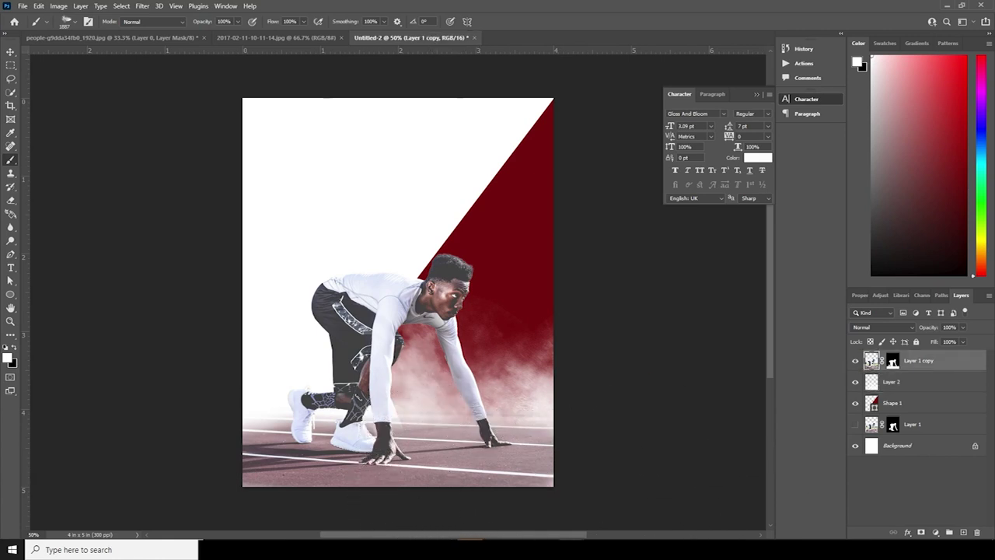
pyautogui.click(964, 532)
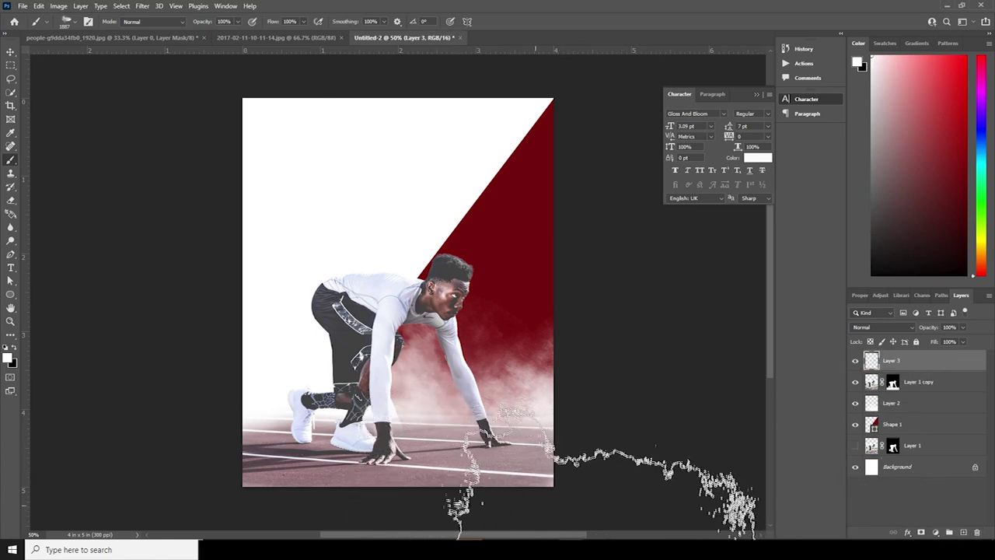
pyautogui.click(544, 520)
pyautogui.click(362, 509)
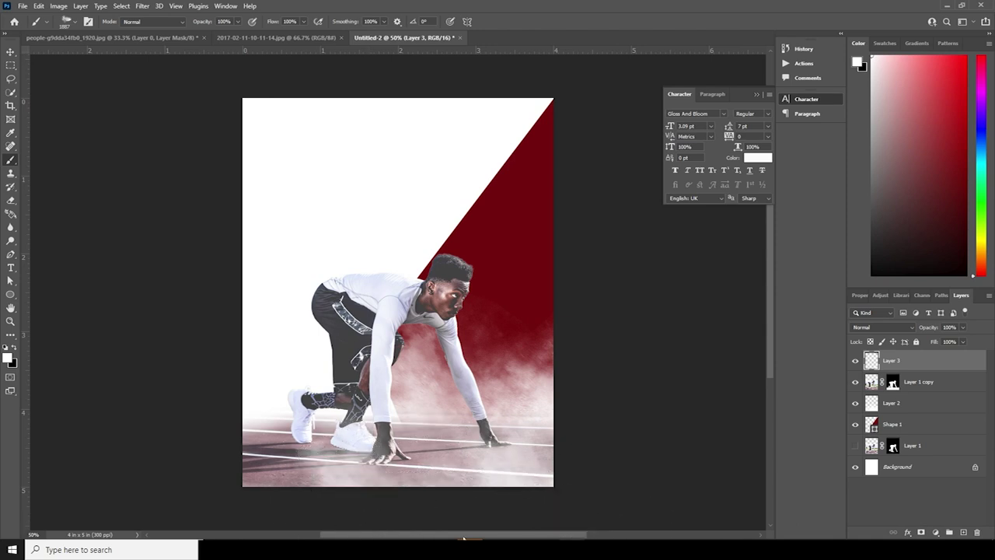
pyautogui.click(264, 535)
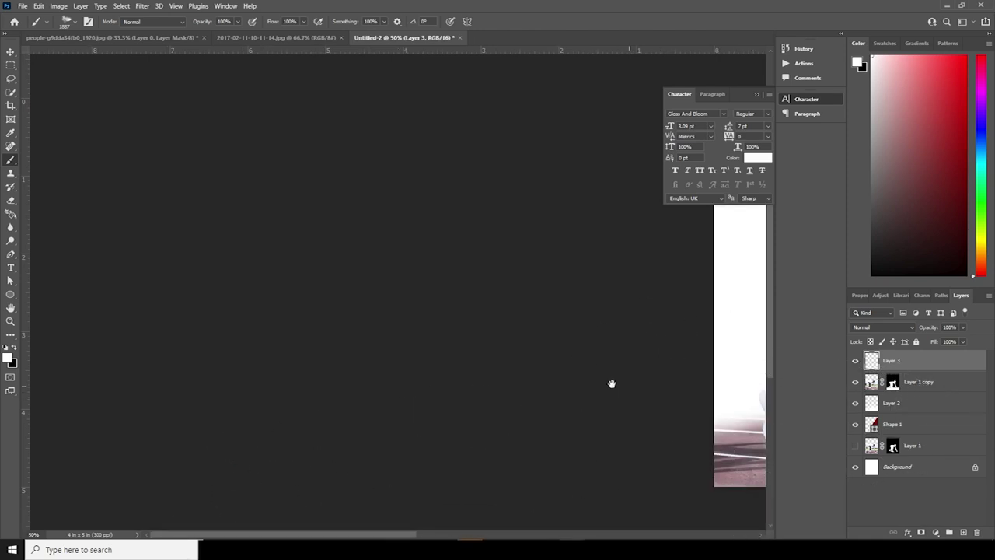
pyautogui.moveTo(611, 384); pyautogui.dragTo(463, 404)
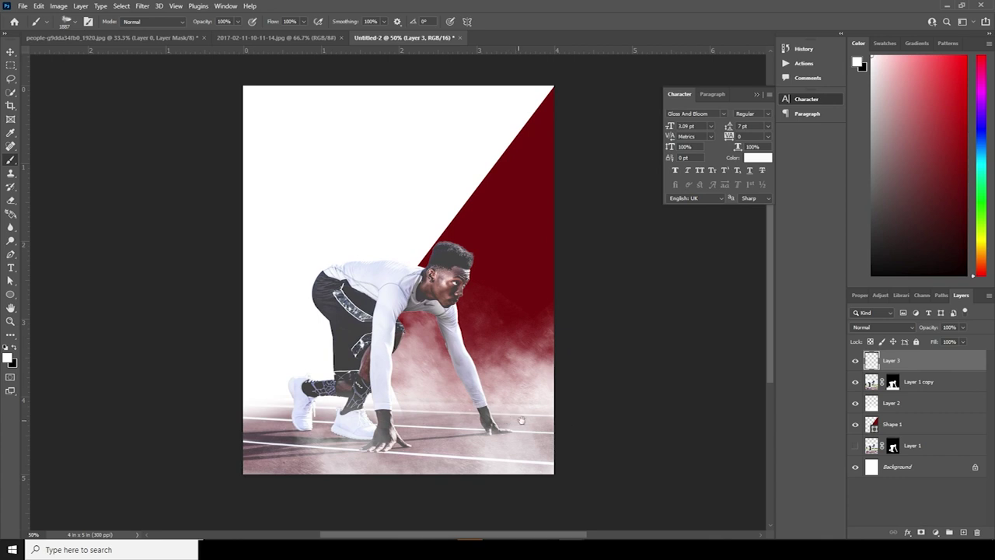
# - Add a layer directly beneath the red shape and enlarge the powder brush to 3300 px
pyautogui.click(875, 449)
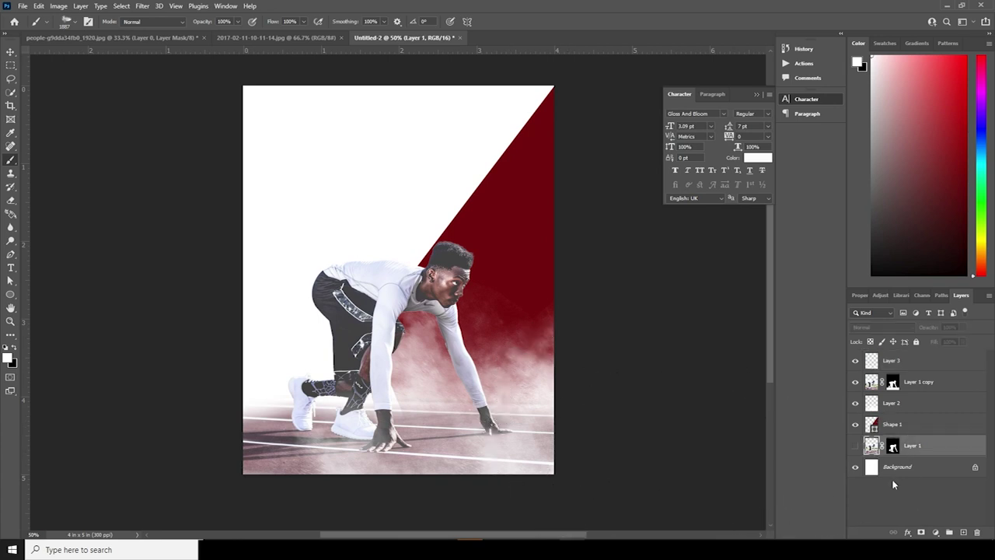
pyautogui.click(964, 533)
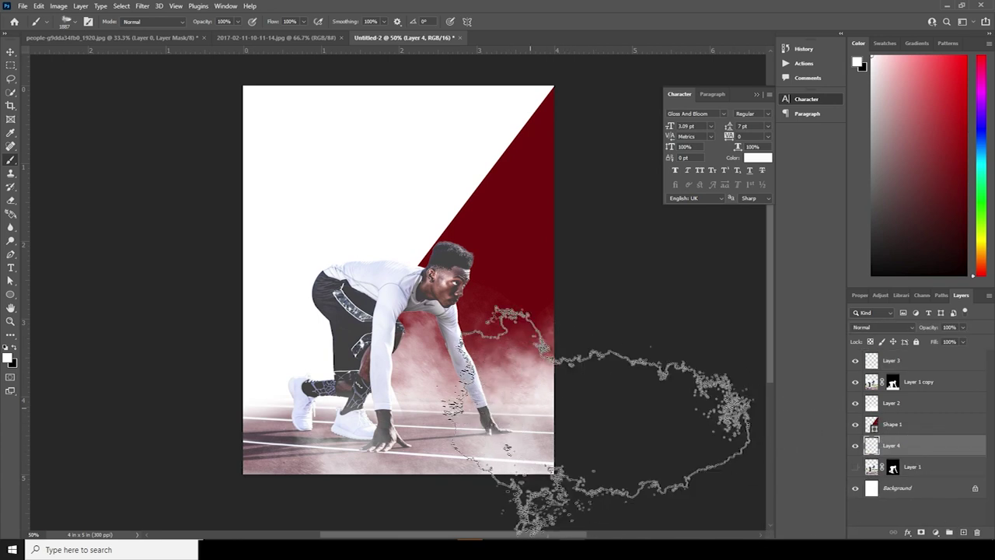
pyautogui.press(']')
pyautogui.press(']')
pyautogui.press(']')
pyautogui.press(']')
pyautogui.press(']')
pyautogui.press(']')
pyautogui.press(']')
pyautogui.press(']')
pyautogui.press(']')
pyautogui.press(']')
pyautogui.press(']')
pyautogui.press(']')
pyautogui.press(']')
pyautogui.press(']')
pyautogui.press(']')
pyautogui.press(']')
pyautogui.press(']')
pyautogui.press(']')
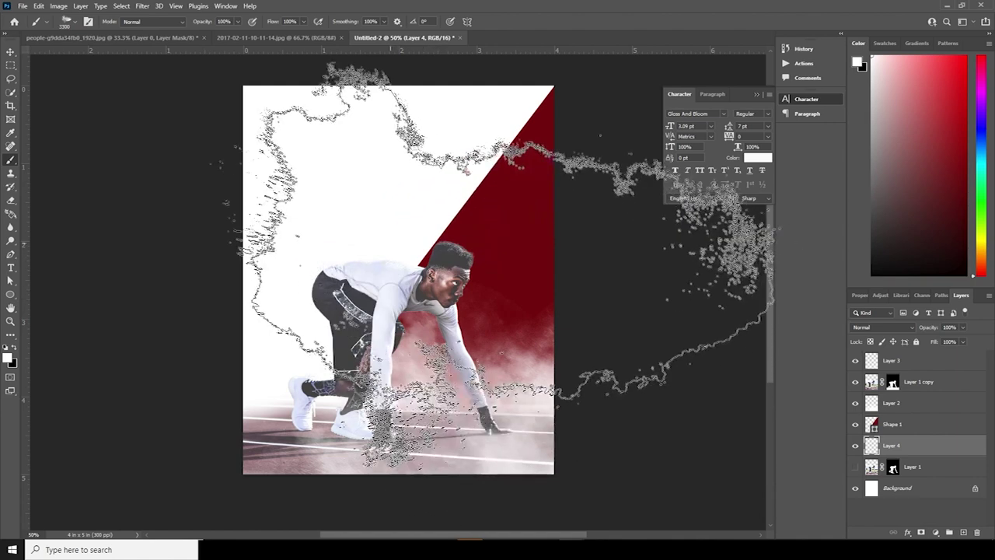
# - Add a layer above the red shape and stamp white powder over it behind the athlete with the 3300 px brush, redoing the first stamp
pyautogui.click(900, 426)
pyautogui.click(963, 531)
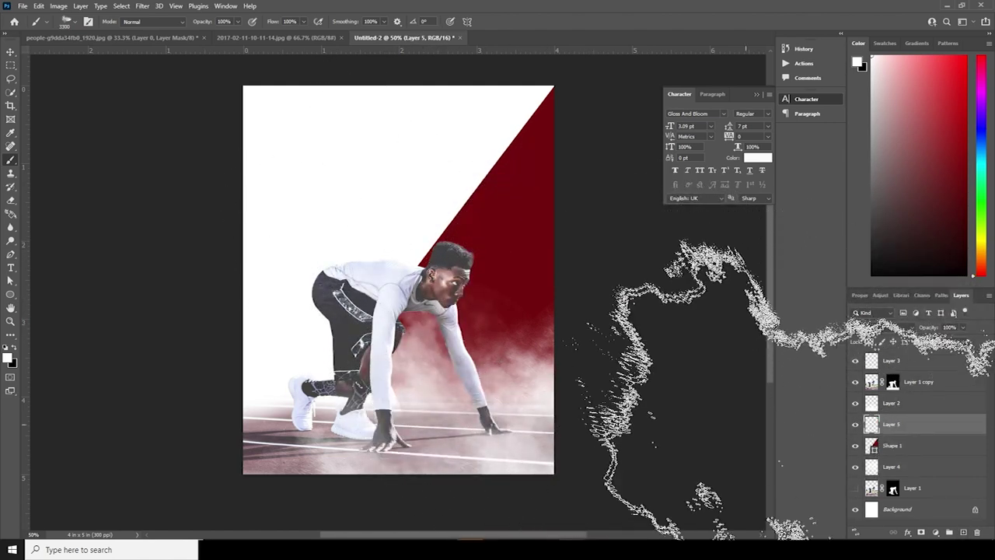
pyautogui.click(575, 334)
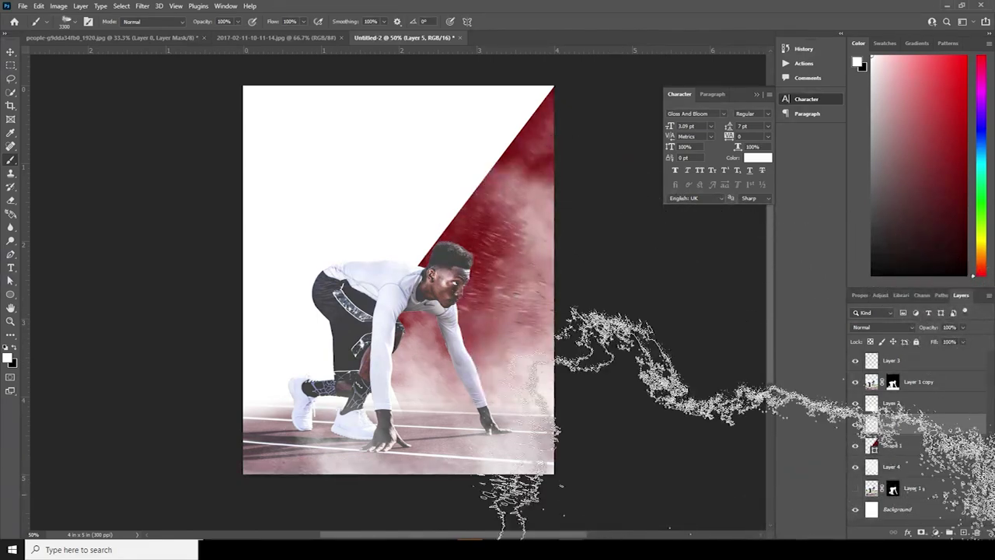
pyautogui.hotkey('ctrl', 'z')
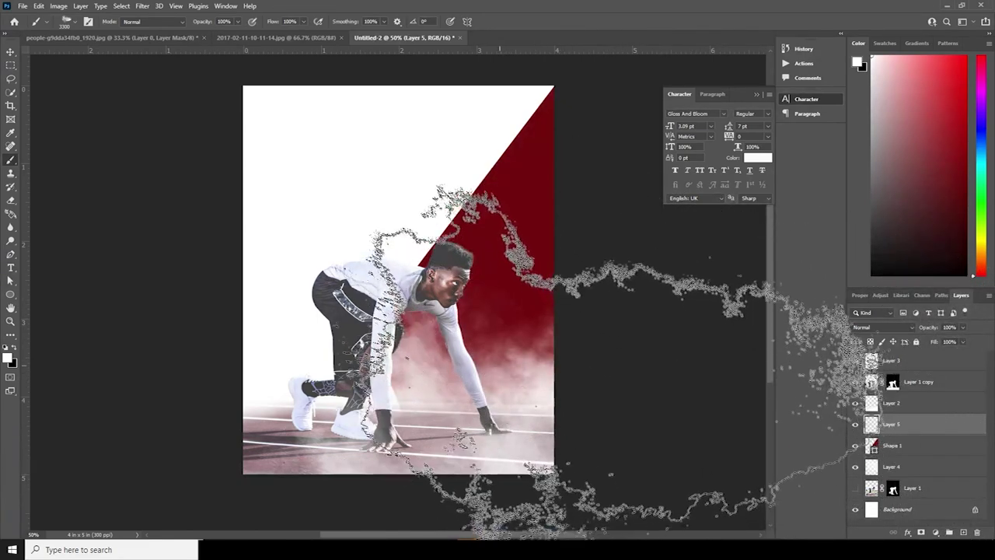
pyautogui.click(657, 434)
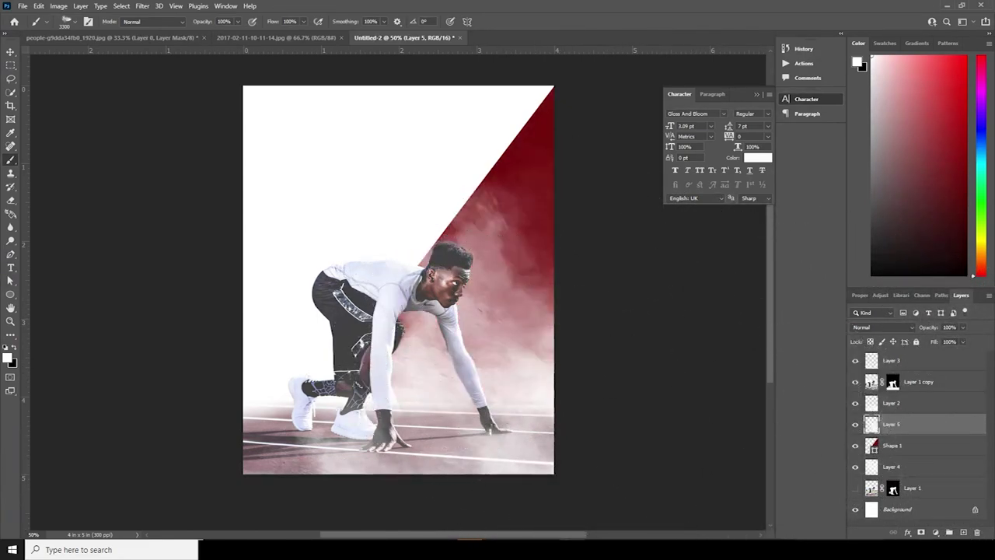
# - Bring the stadium photo into the poster and place its layer beneath the red shape and the powder layers
pyautogui.click(11, 52)
pyautogui.click(259, 38)
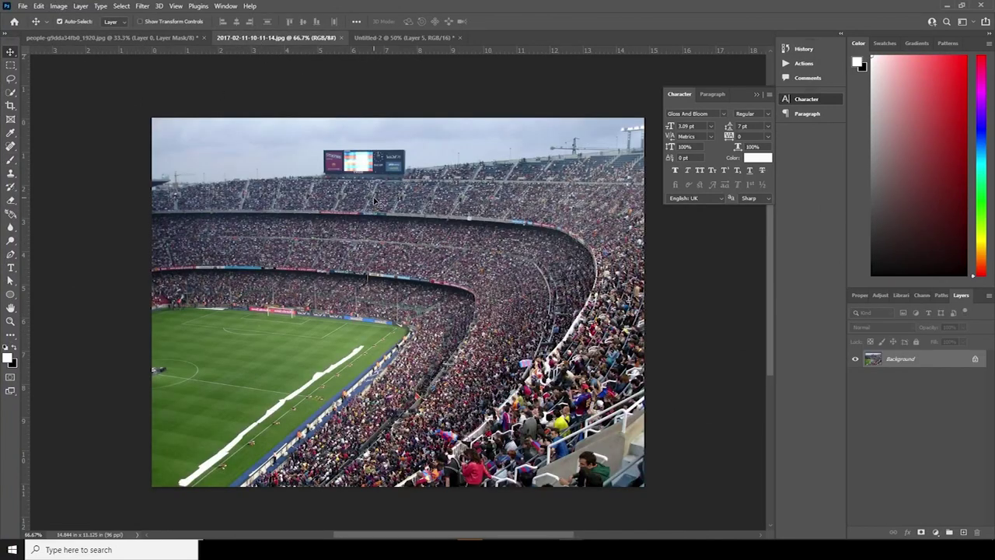
pyautogui.moveTo(374, 201); pyautogui.dragTo(433, 276)
pyautogui.click(496, 209)
pyautogui.moveTo(889, 425); pyautogui.dragTo(915, 490)
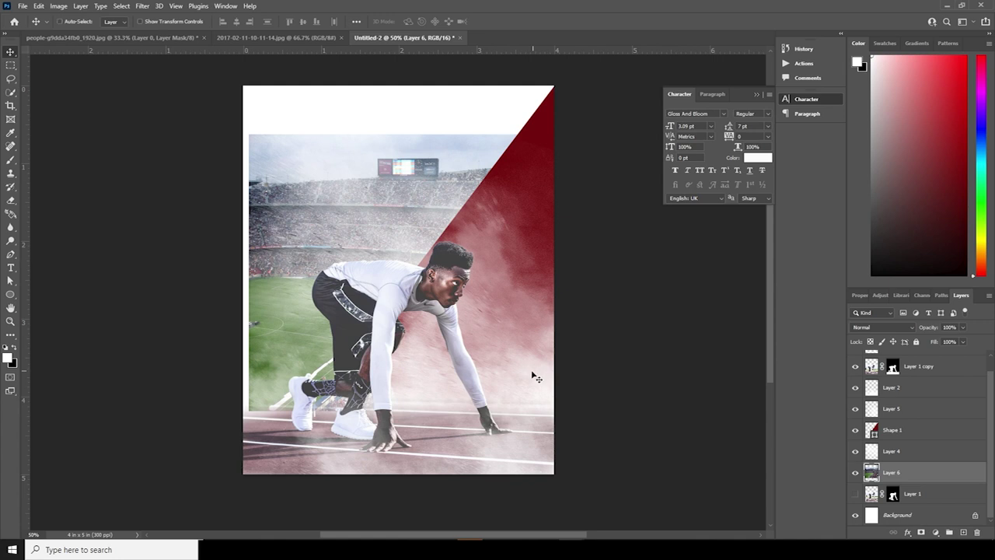
# - Scale the stadium layer to about 226% and position it to fill the poster's background
pyautogui.hotkey('ctrl', 't')
pyautogui.hotkey('ctrl', '-')
pyautogui.hotkey('ctrl', '-')
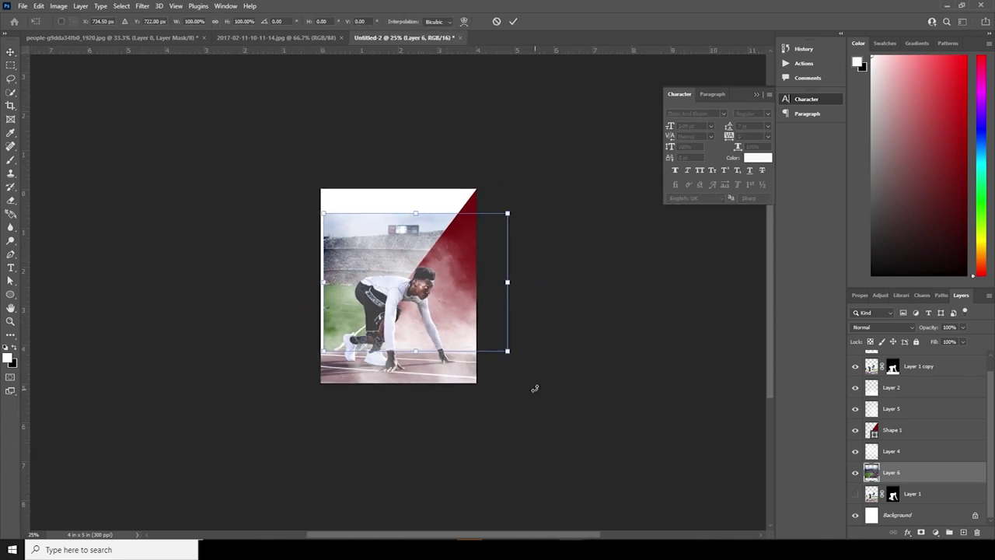
pyautogui.moveTo(506, 351); pyautogui.dragTo(557, 419)
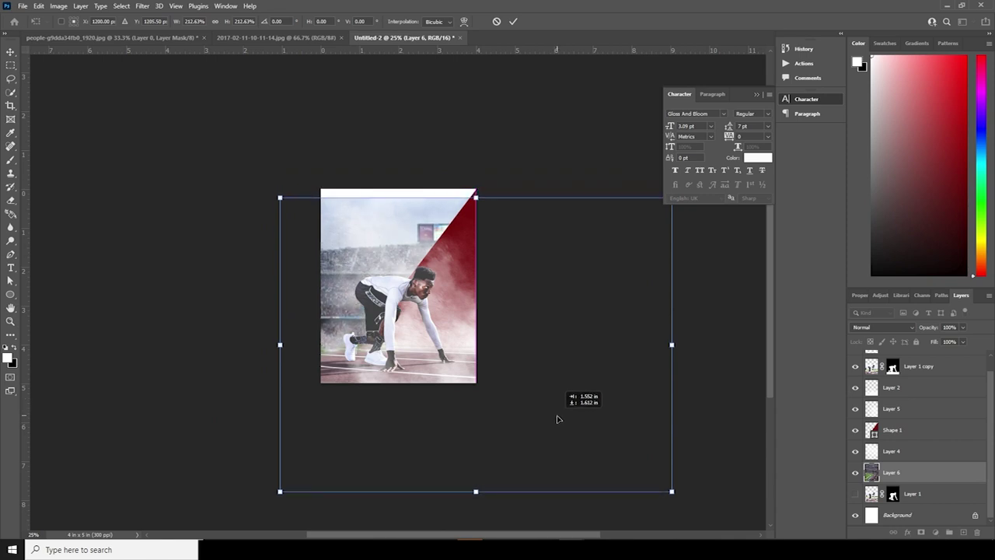
pyautogui.moveTo(671, 491); pyautogui.dragTo(684, 501)
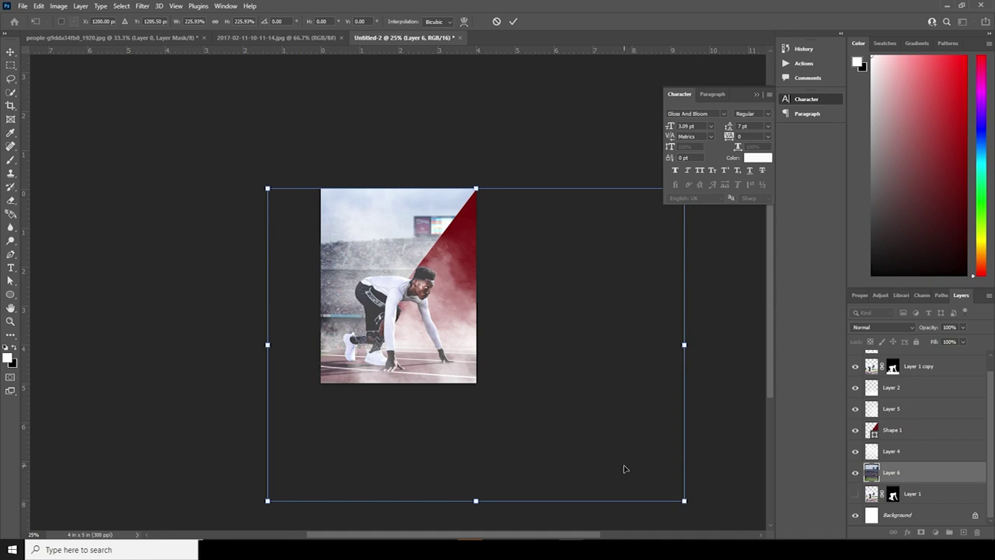
pyautogui.moveTo(624, 469); pyautogui.dragTo(628, 469)
pyautogui.press('Return')
pyautogui.hotkey('ctrl', '+')
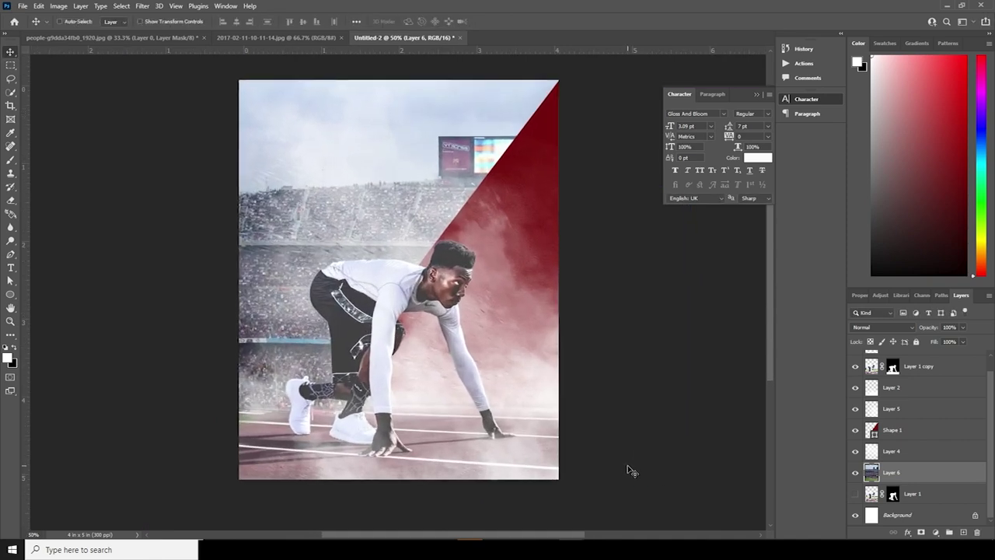
pyautogui.hotkey('ctrl', '+')
pyautogui.hotkey('ctrl', '-')
# - Add a Color Lookup adjustment layer above Layer 3 and load Glenderaterra.cube from the Kodak 2383 Print Film Emulation LUT folder
pyautogui.scroll(1, 933, 381)
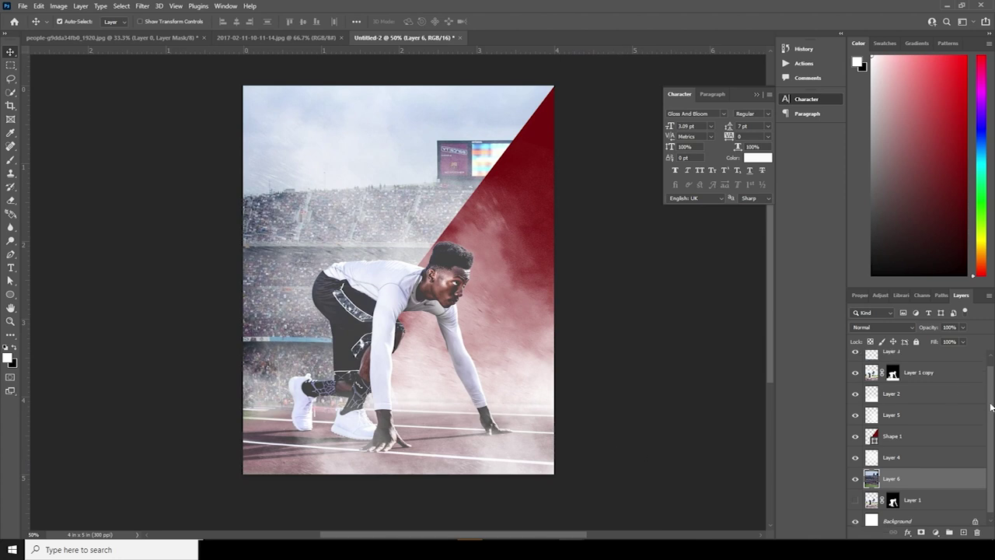
pyautogui.click(872, 366)
pyautogui.click(936, 532)
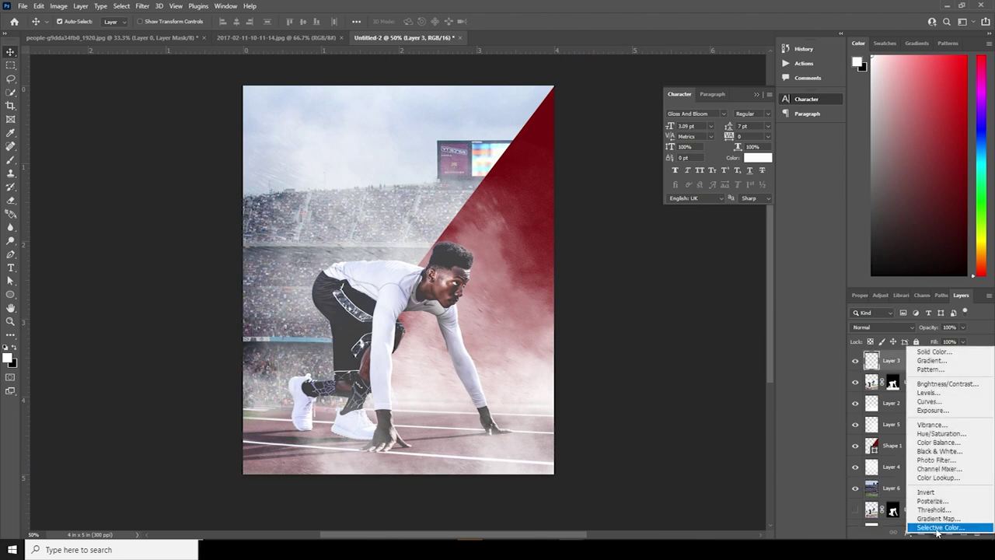
pyautogui.click(917, 478)
pyautogui.click(913, 333)
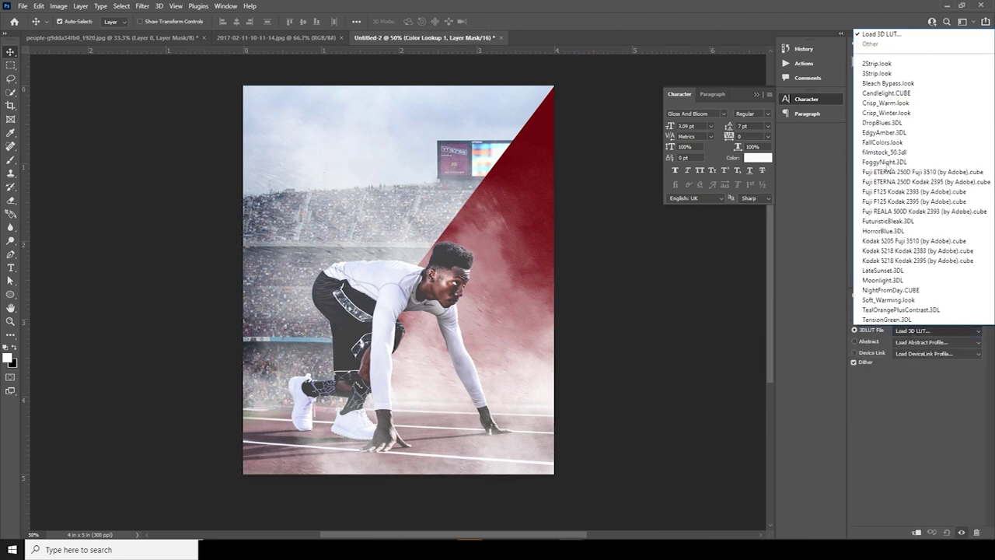
pyautogui.click(911, 35)
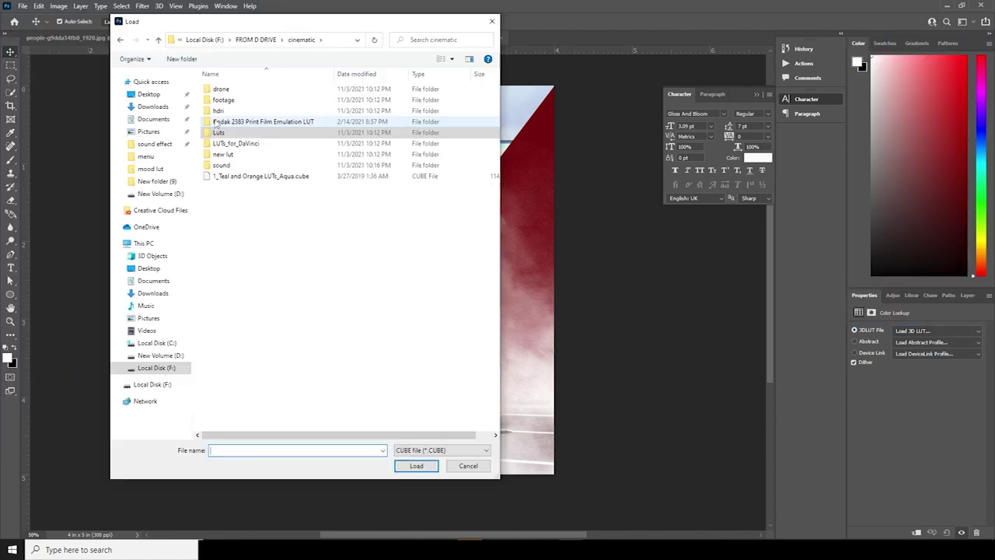
pyautogui.click(230, 125)
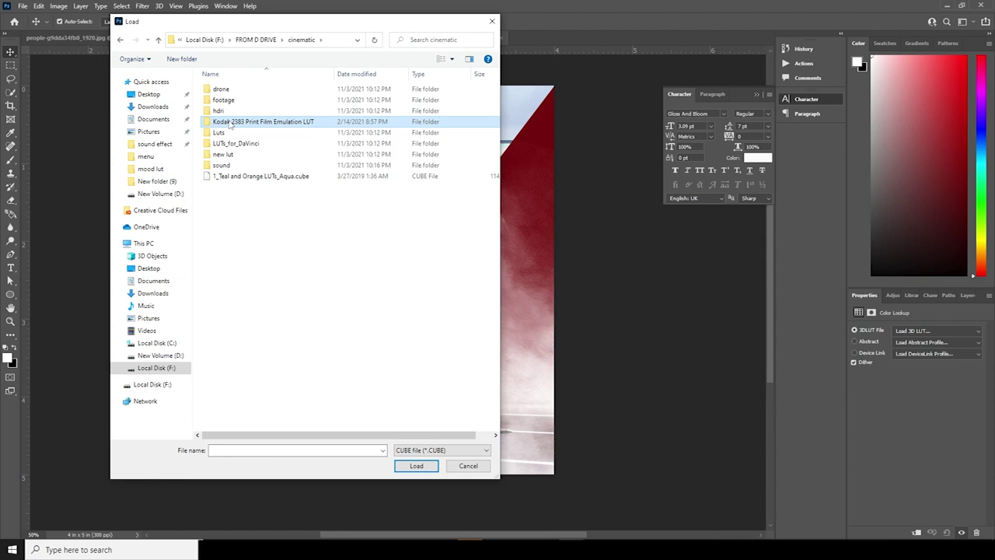
pyautogui.doubleClick(231, 125)
pyautogui.click(226, 90)
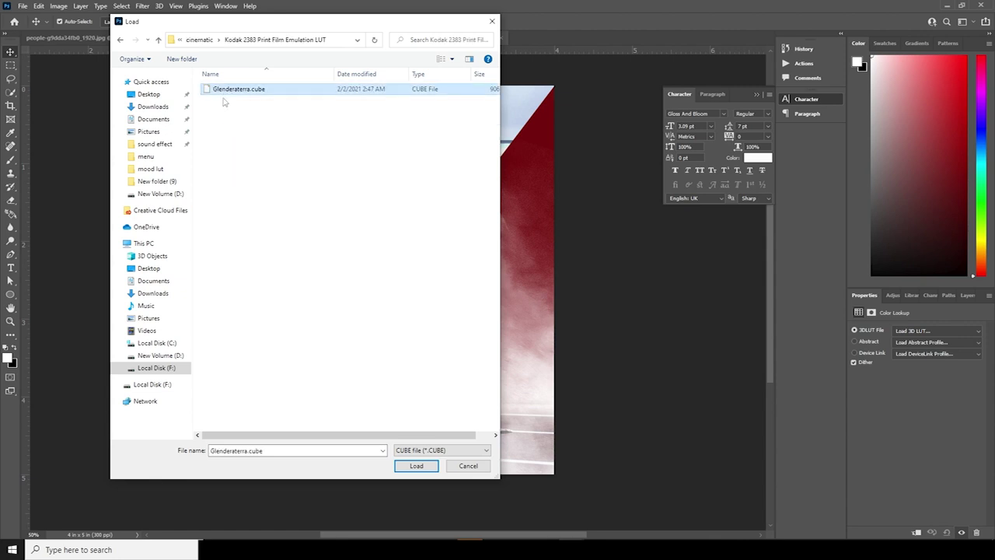
pyautogui.click(434, 466)
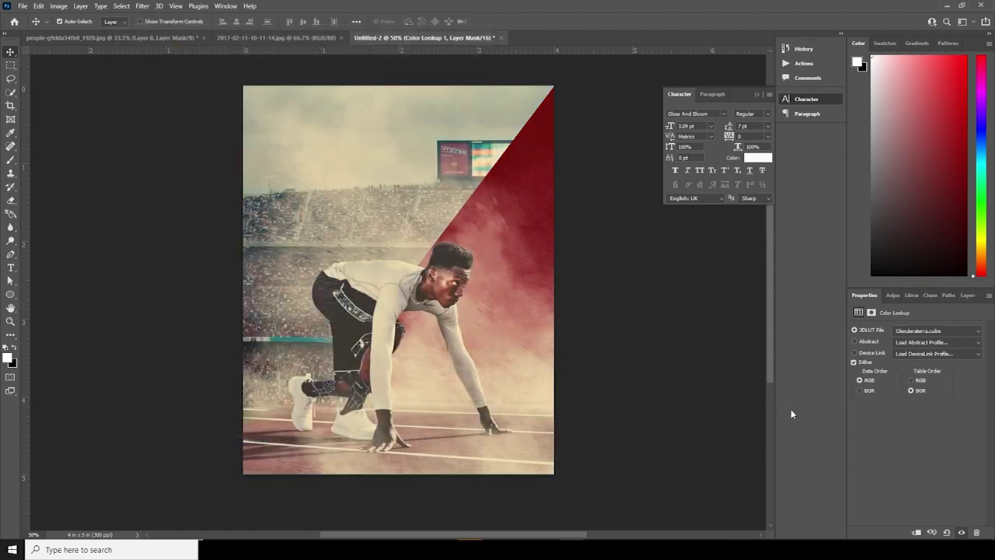
# - Add a Curves adjustment layer above Layer 3 and set its green channel endpoints to input 215, output 255 and input 16, output 1
pyautogui.click(962, 297)
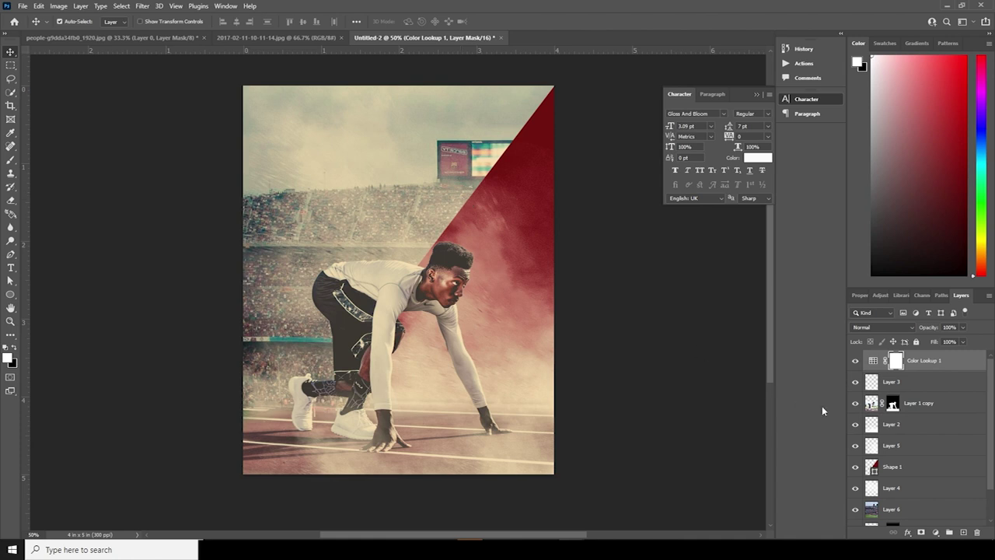
pyautogui.click(871, 381)
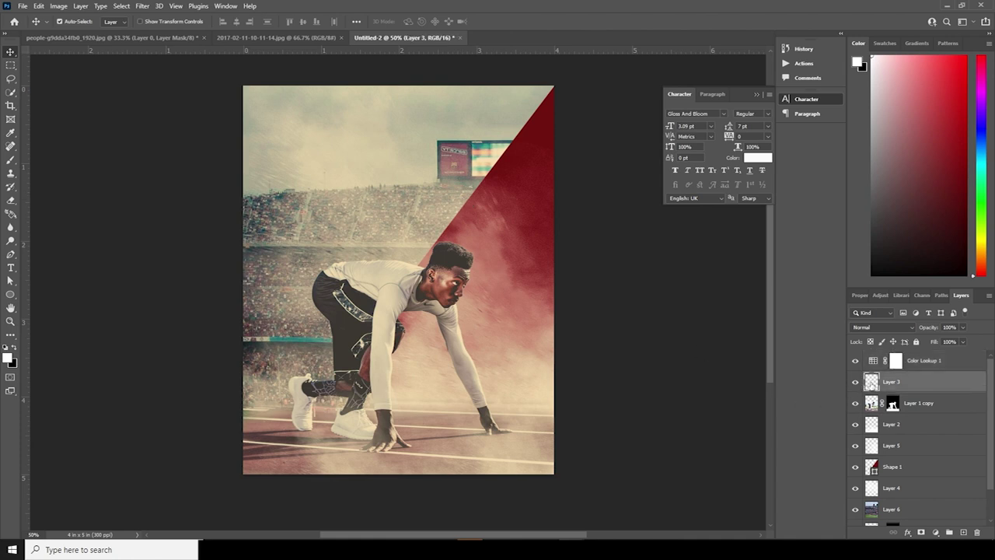
pyautogui.click(936, 533)
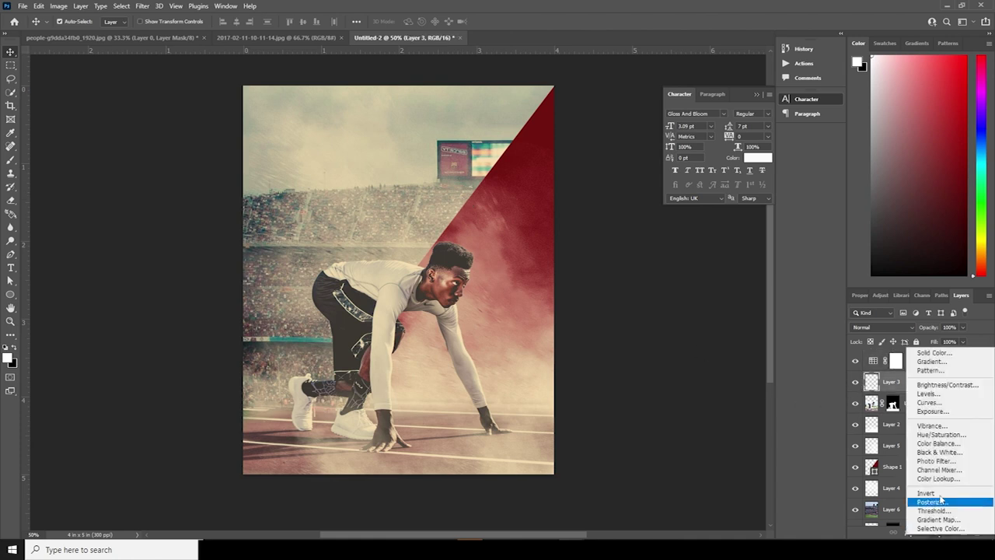
pyautogui.click(932, 403)
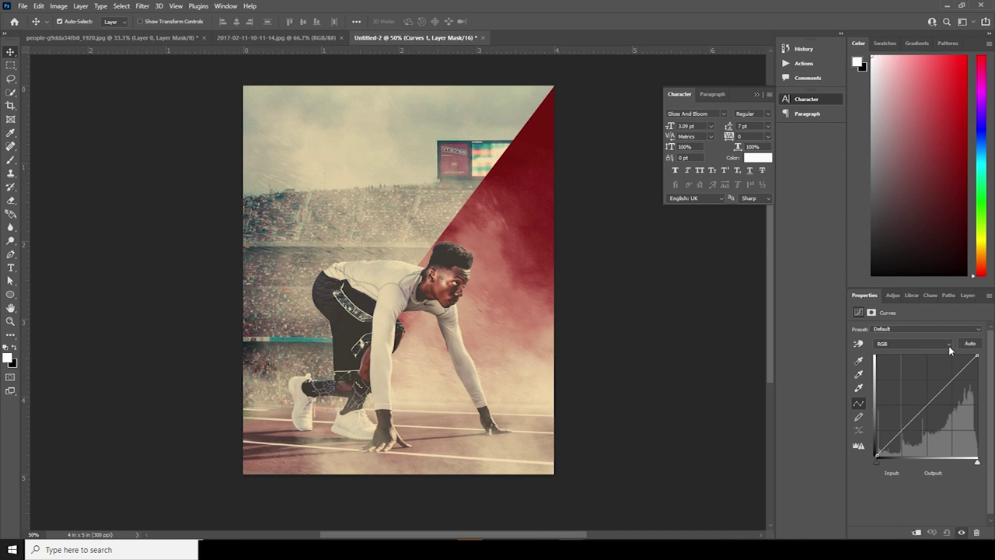
pyautogui.click(947, 343)
pyautogui.click(925, 366)
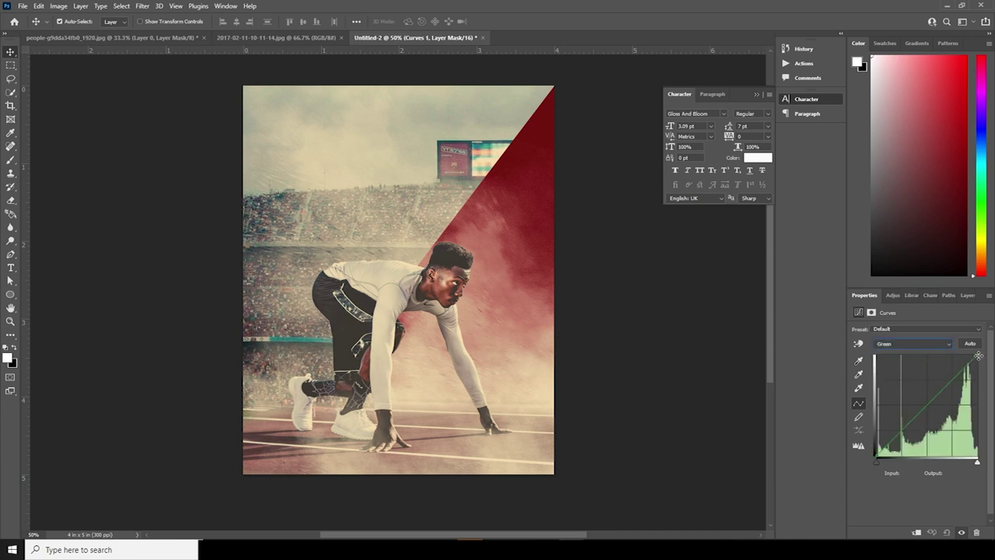
pyautogui.moveTo(977, 355); pyautogui.dragTo(963, 355)
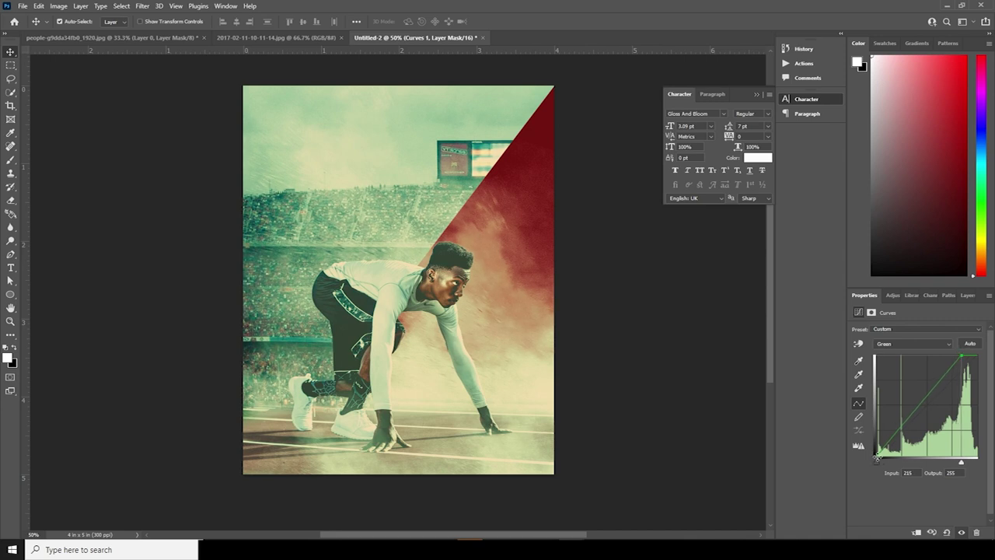
pyautogui.moveTo(876, 458); pyautogui.dragTo(884, 458)
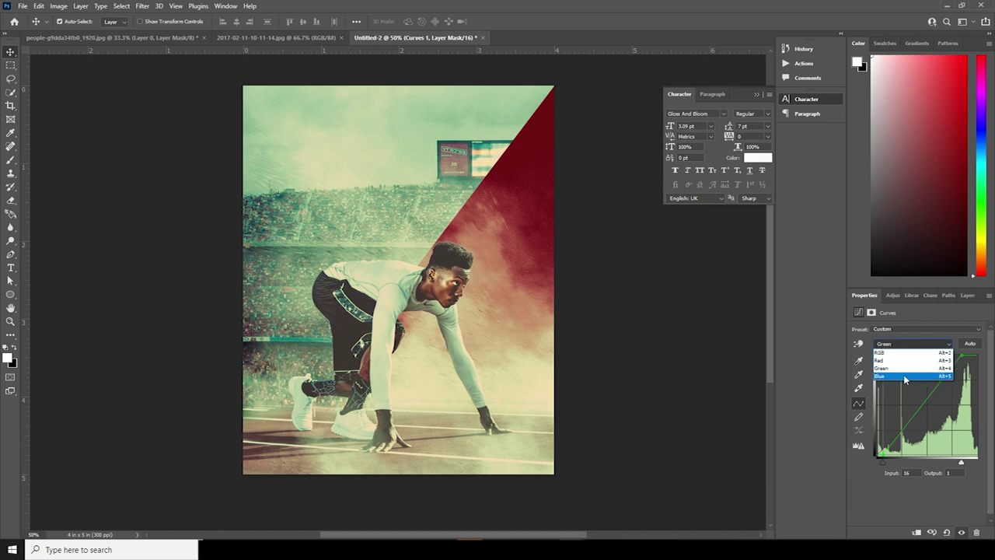
# - Set the blue curve's black point to input 22, output 0 and its white point to input 255, output 243
pyautogui.click(907, 376)
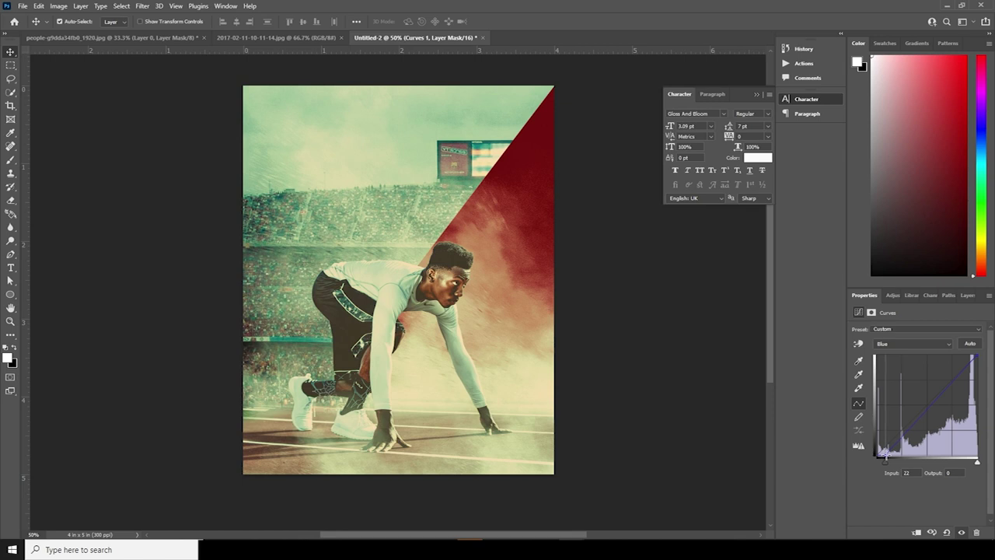
pyautogui.click(977, 355)
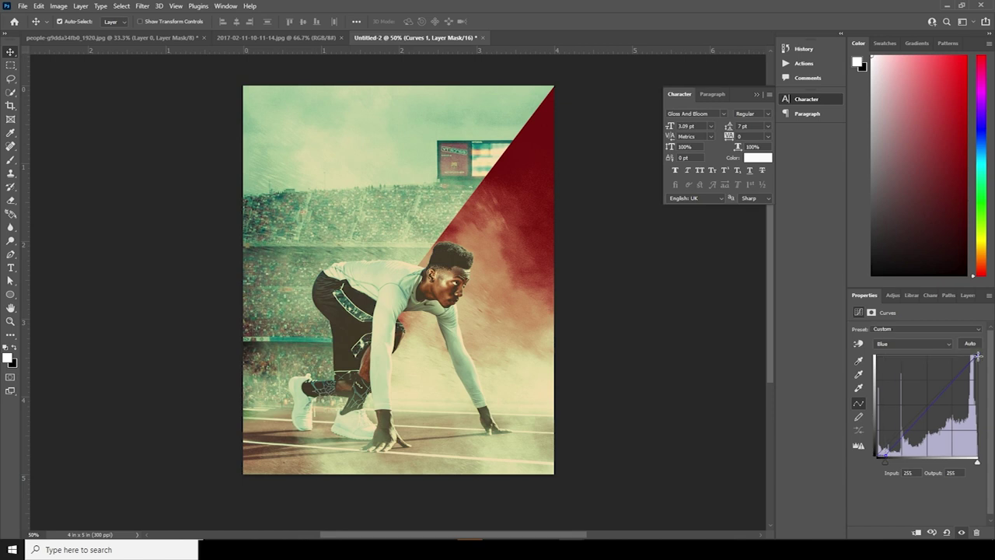
pyautogui.moveTo(977, 358); pyautogui.dragTo(977, 360)
# - Shape the RGB curve with a highlight point at input 205, output 218 and a shadow point at input 59, output 45
pyautogui.click(939, 347)
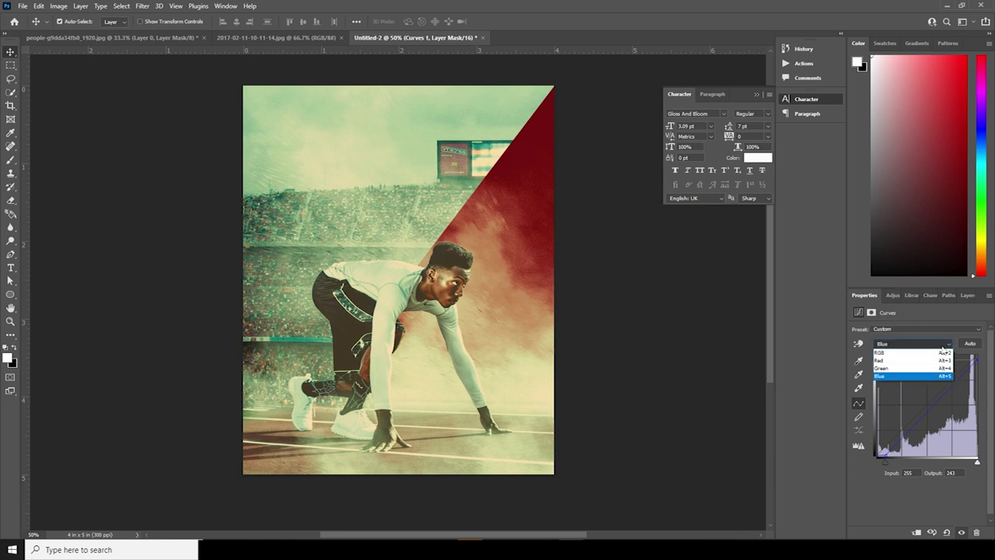
pyautogui.click(906, 344)
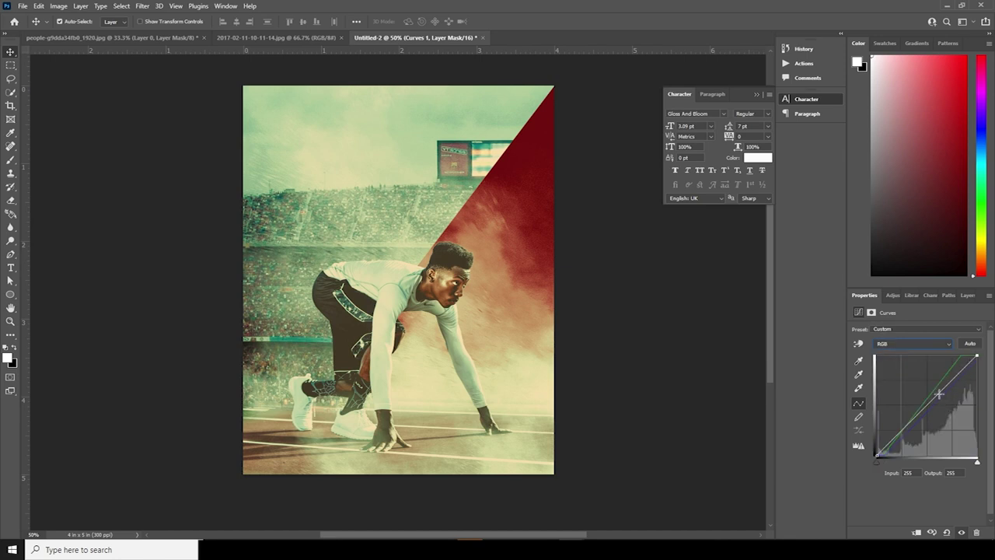
pyautogui.moveTo(960, 371); pyautogui.dragTo(957, 369)
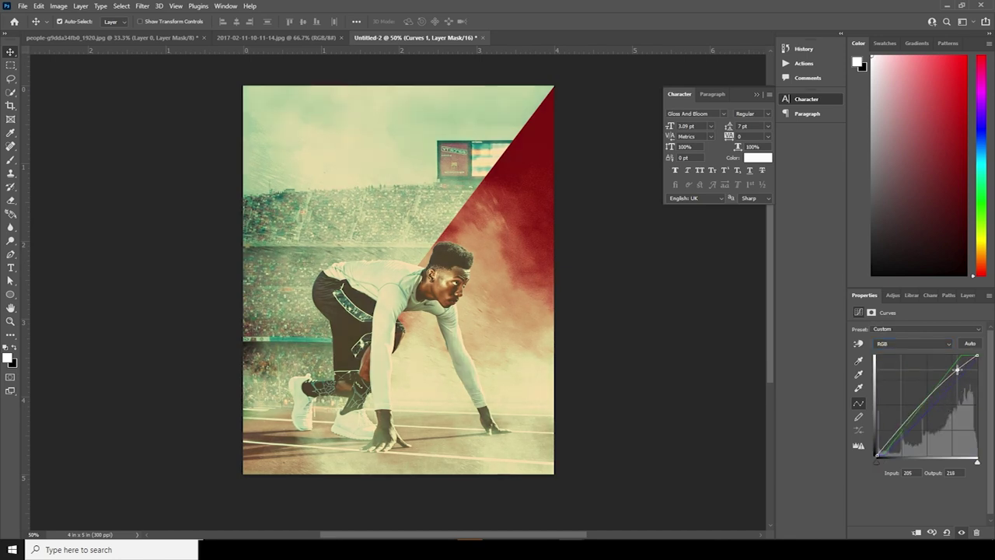
pyautogui.moveTo(895, 432); pyautogui.dragTo(900, 439)
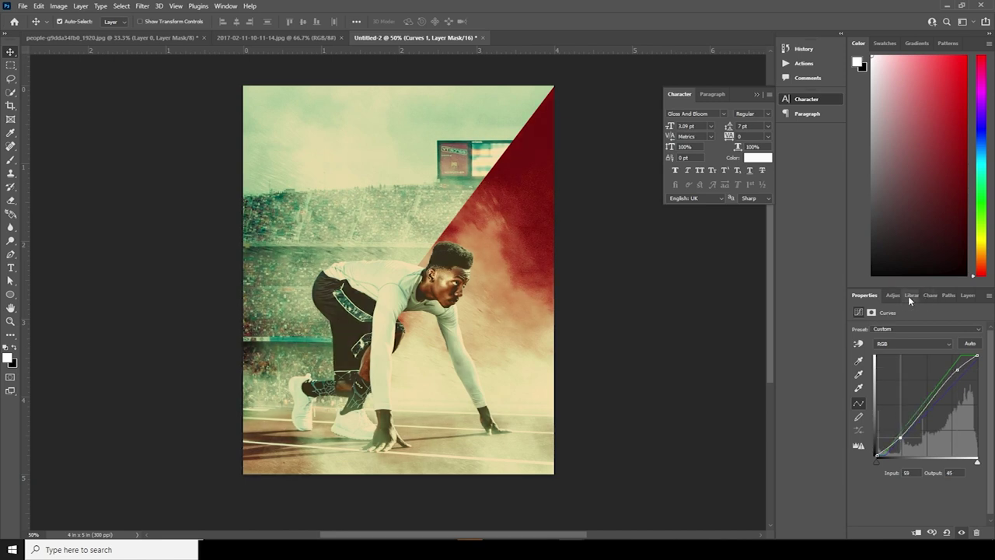
# - Add a new layer directly above Layer 1 copy and clip it to the masked sprinter layer
pyautogui.click(965, 296)
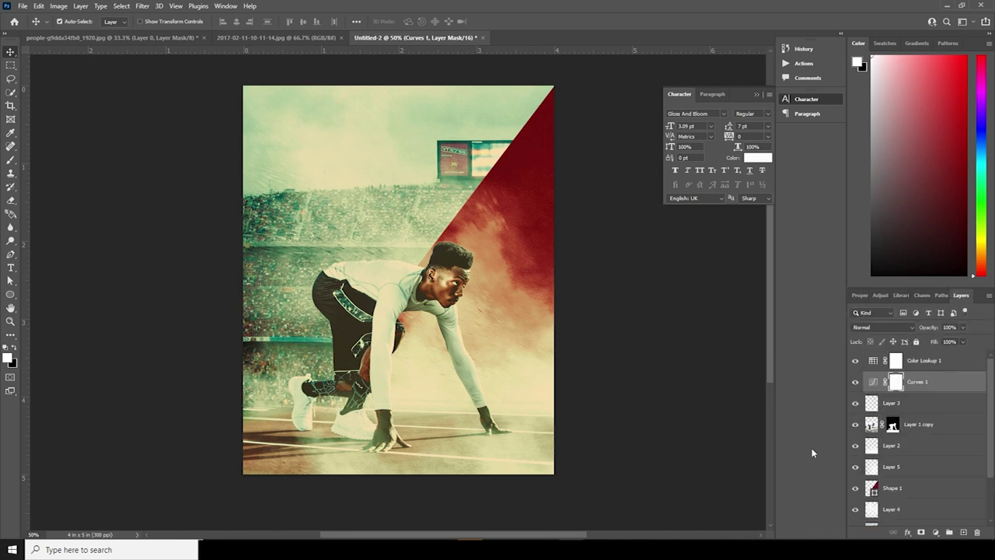
pyautogui.click(871, 424)
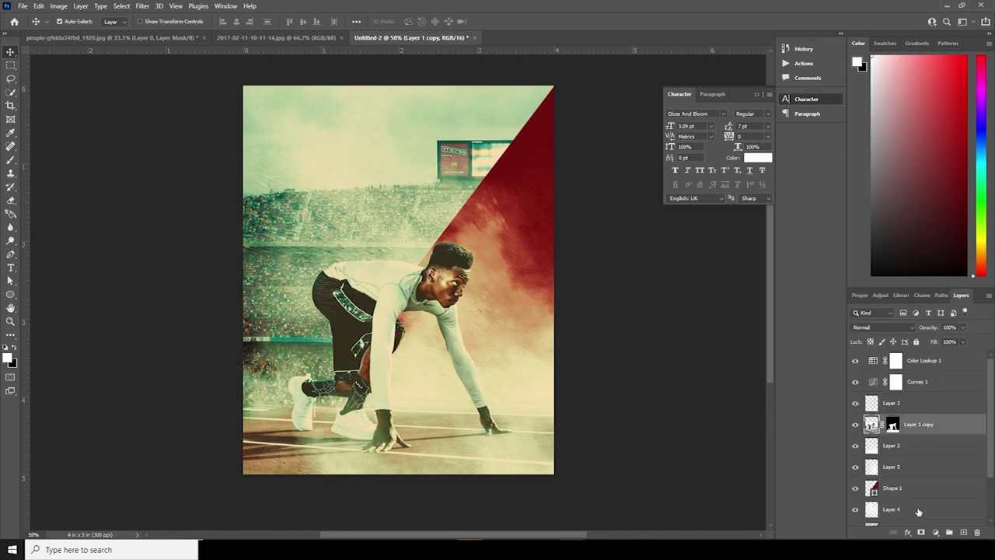
pyautogui.click(962, 532)
pyautogui.rightClick(907, 419)
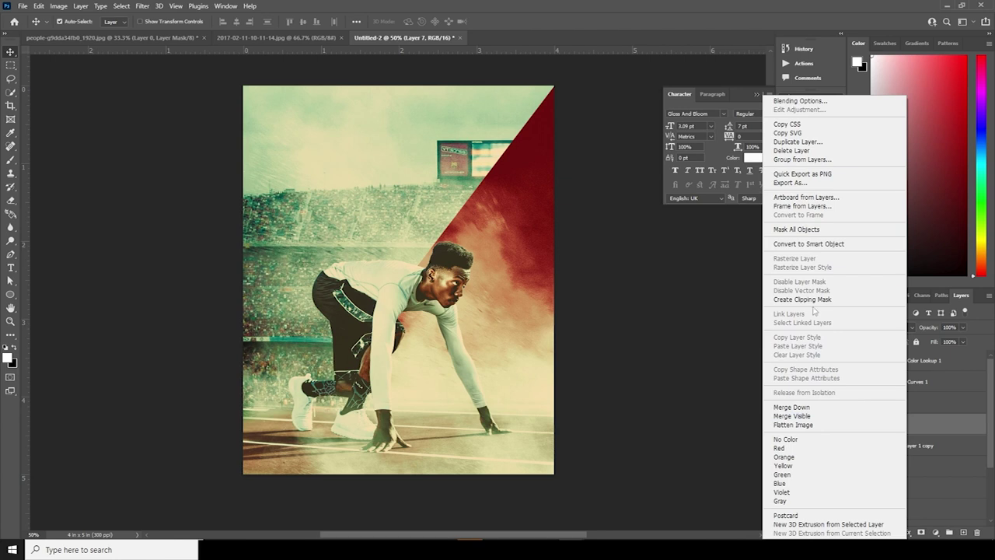
pyautogui.click(811, 299)
# - Choose the Soft Round Pressure Size brush and reduce its size to 200 px
pyautogui.press('b')
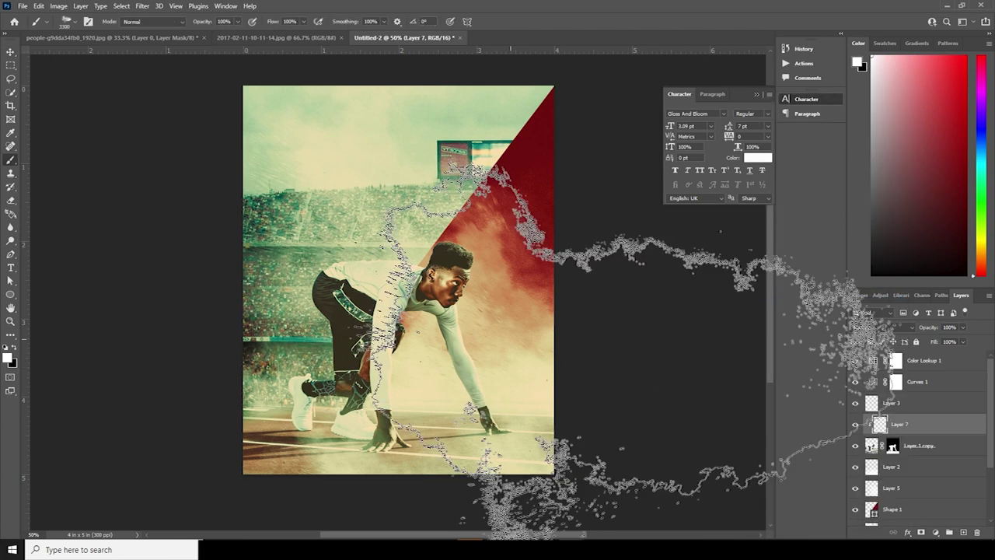
pyautogui.click(74, 23)
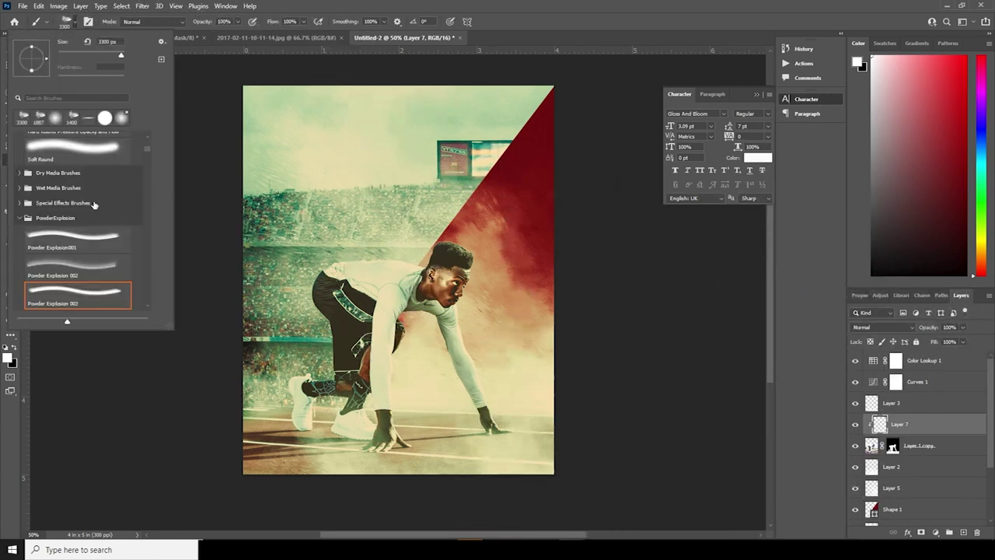
pyautogui.scroll(5, 147, 148)
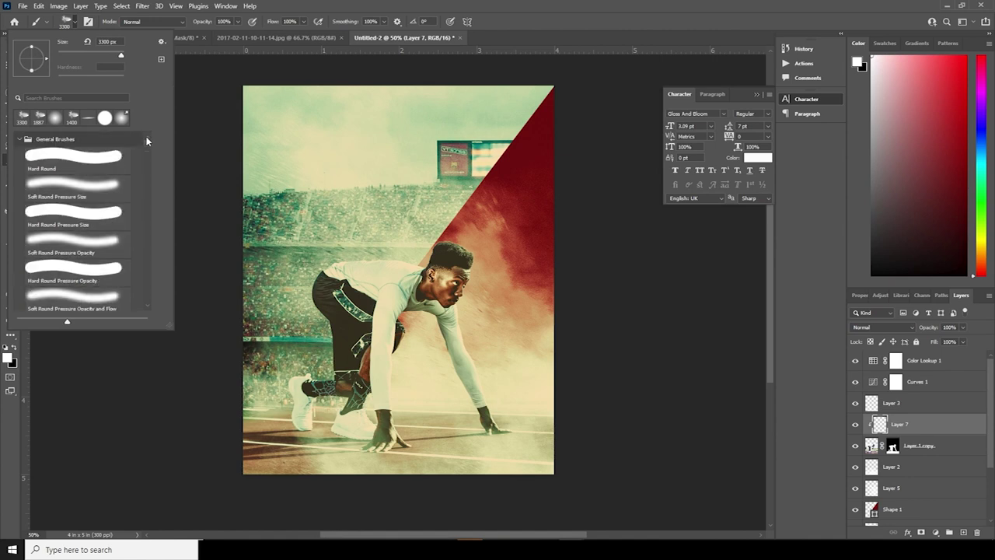
pyautogui.doubleClick(100, 184)
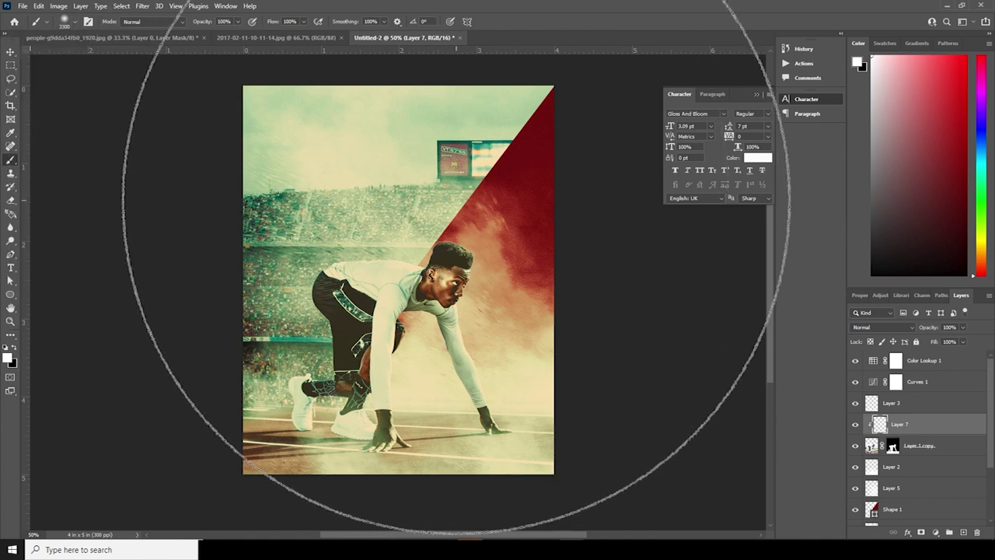
pyautogui.press('[')
pyautogui.press('[')
pyautogui.press('[')
pyautogui.press('[')
pyautogui.press('[')
pyautogui.press('[')
pyautogui.press('[')
pyautogui.press('[')
pyautogui.press('[')
pyautogui.press('[')
pyautogui.press('[')
pyautogui.press('[')
pyautogui.press('[')
pyautogui.press('[')
pyautogui.press('[')
pyautogui.press('[')
pyautogui.press('[')
pyautogui.press('[')
pyautogui.press('[')
pyautogui.press('[')
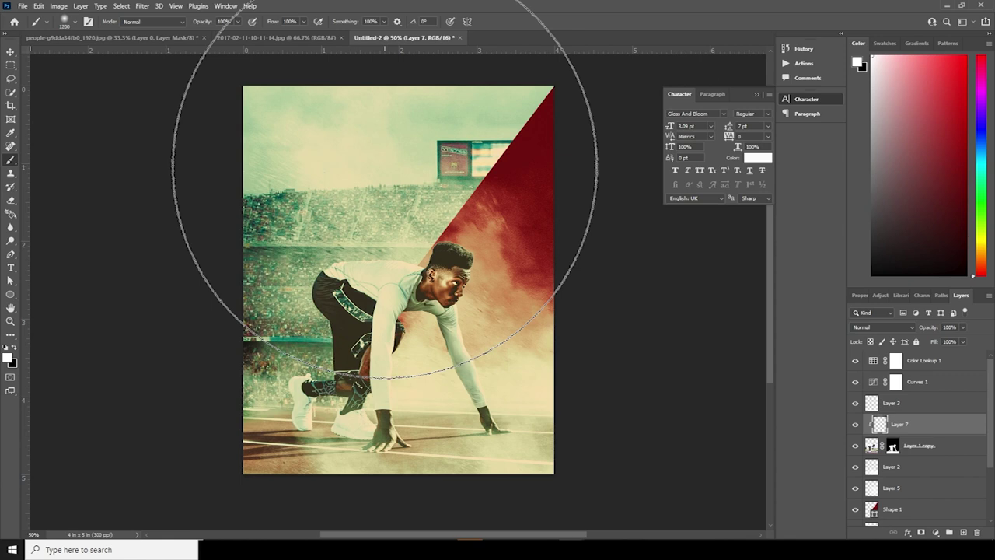
pyautogui.press('[')
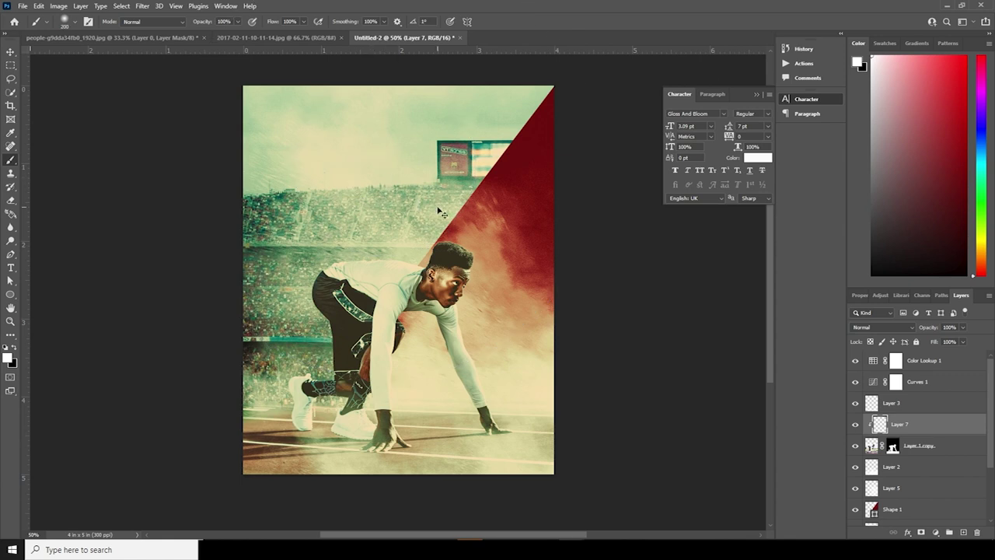
# - Paint soft white light along the edges of the sprinter's back, arm, knee and hand with an 80 px brush
pyautogui.hotkey('ctrl', '+')
pyautogui.press('[')
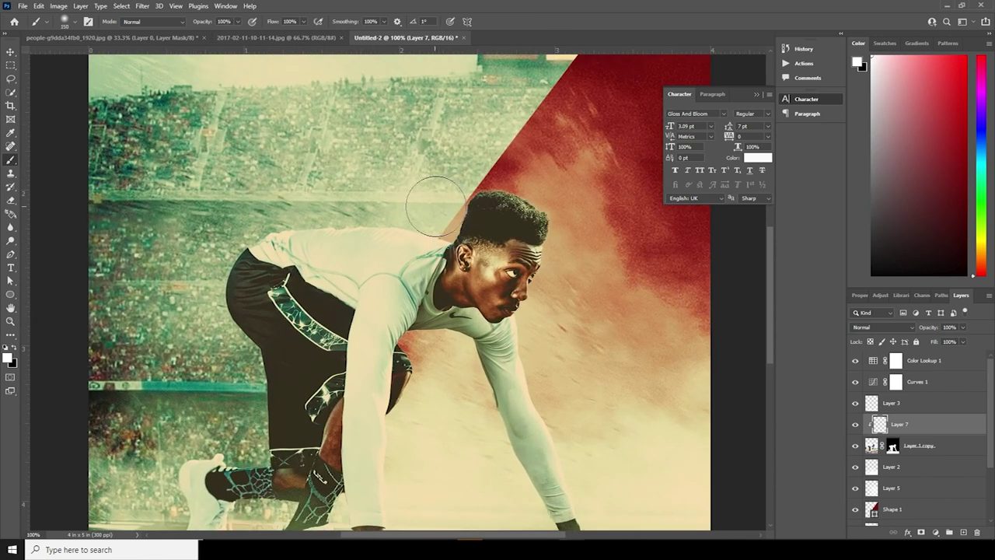
pyautogui.press('[')
pyautogui.press('[')
pyautogui.press('[')
pyautogui.press('[')
pyautogui.moveTo(451, 237)
pyautogui.mouseDown()
pyautogui.moveTo(445, 221)
pyautogui.moveTo(459, 193)
pyautogui.mouseUp()
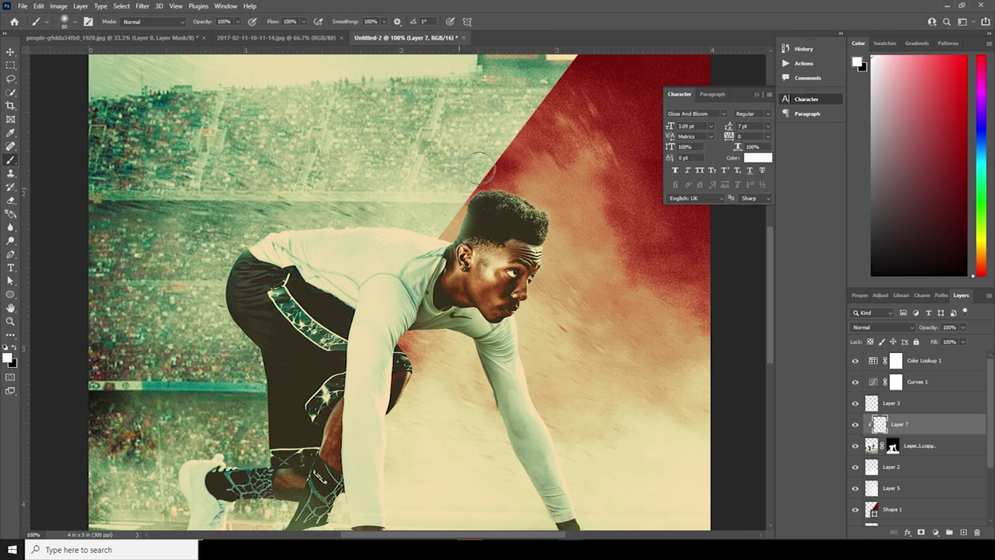
pyautogui.press('e')
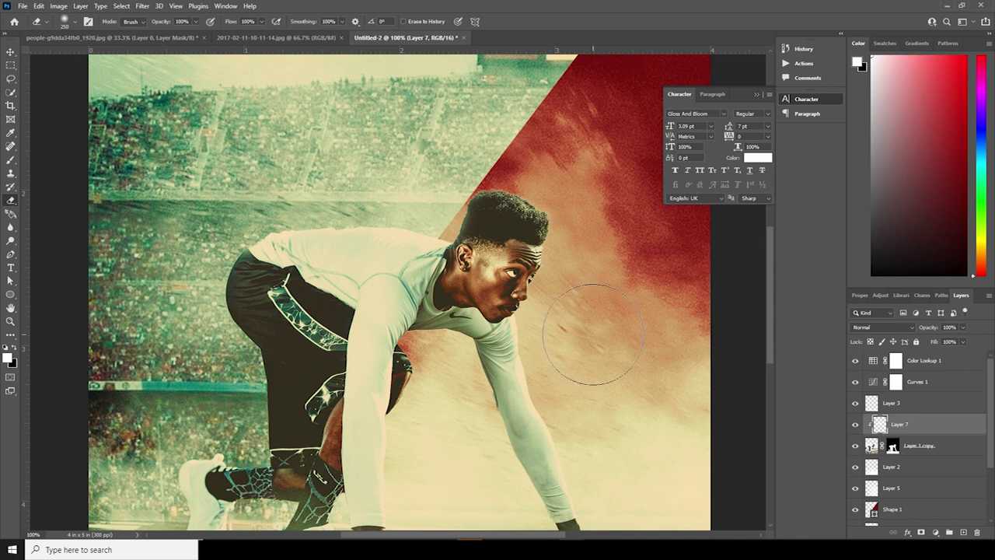
pyautogui.press('b')
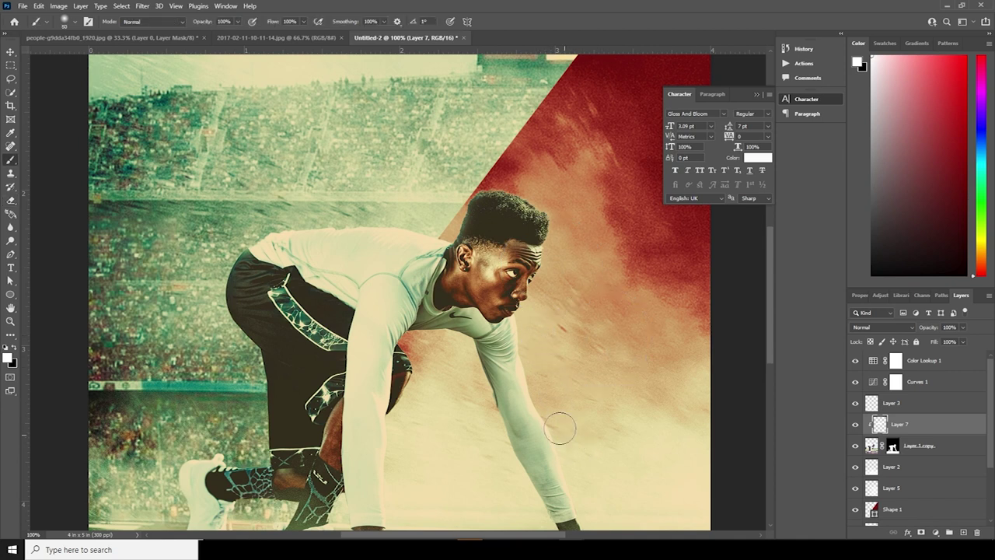
pyautogui.moveTo(580, 474); pyautogui.dragTo(563, 371)
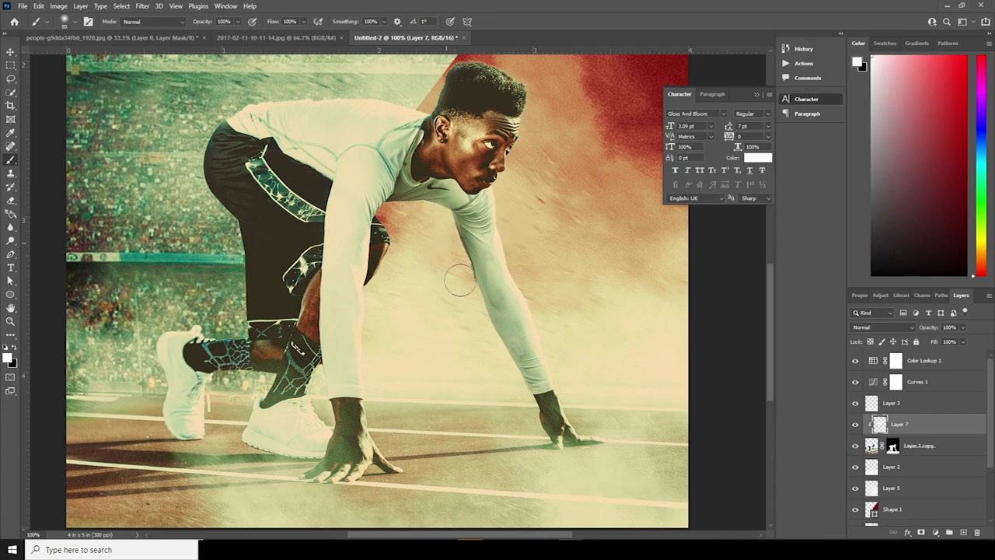
pyautogui.click(395, 256)
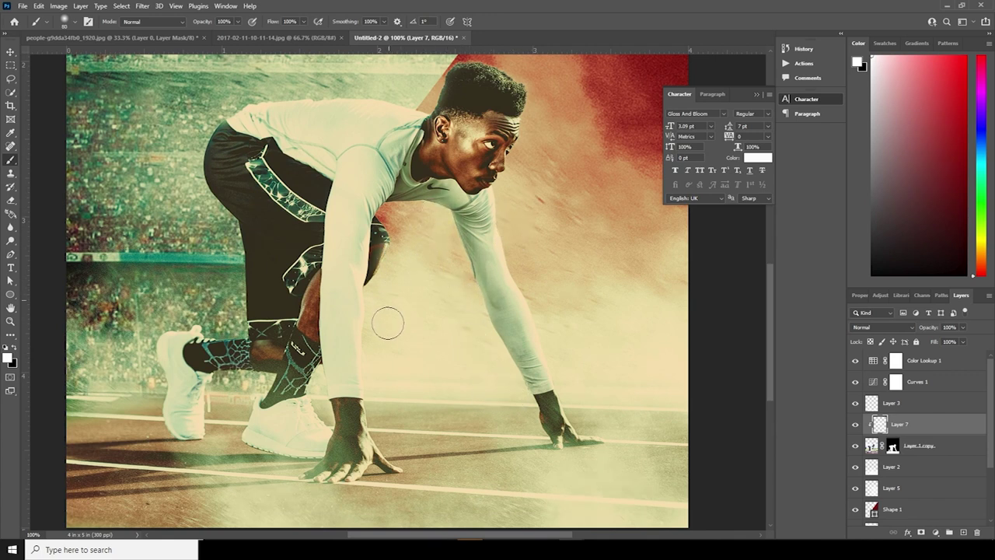
pyautogui.moveTo(407, 434)
pyautogui.mouseDown()
pyautogui.moveTo(382, 404)
pyautogui.moveTo(431, 454)
pyautogui.mouseUp()
# - Add a new layer above Layer 3 and paint a soft white glow around the sprinter with a 400 px brush
pyautogui.click(903, 404)
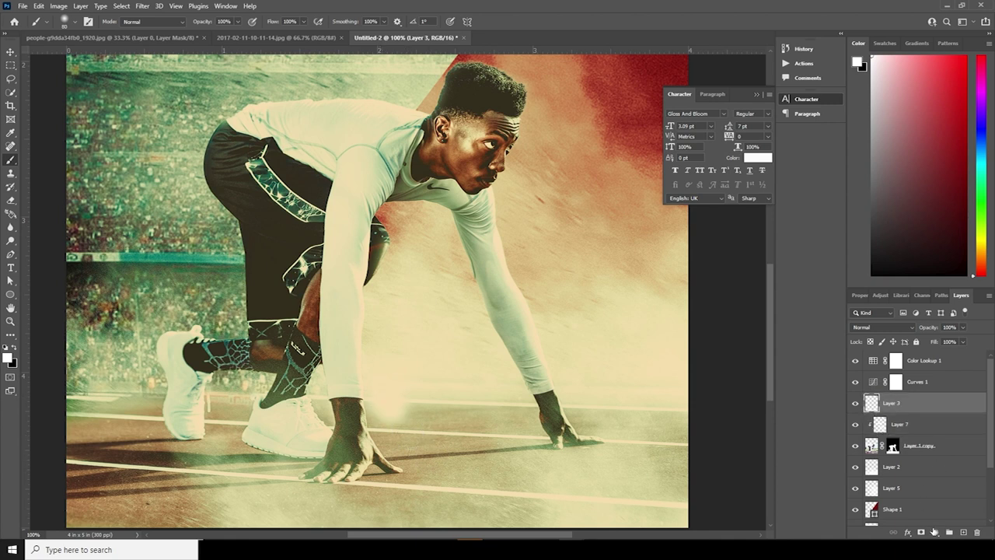
pyautogui.click(963, 533)
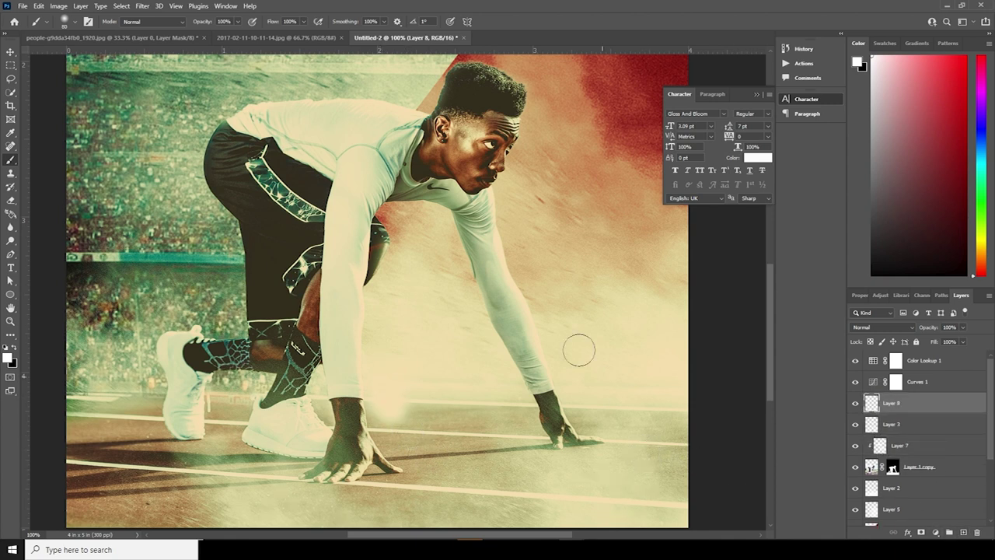
pyautogui.moveTo(471, 244); pyautogui.dragTo(502, 363)
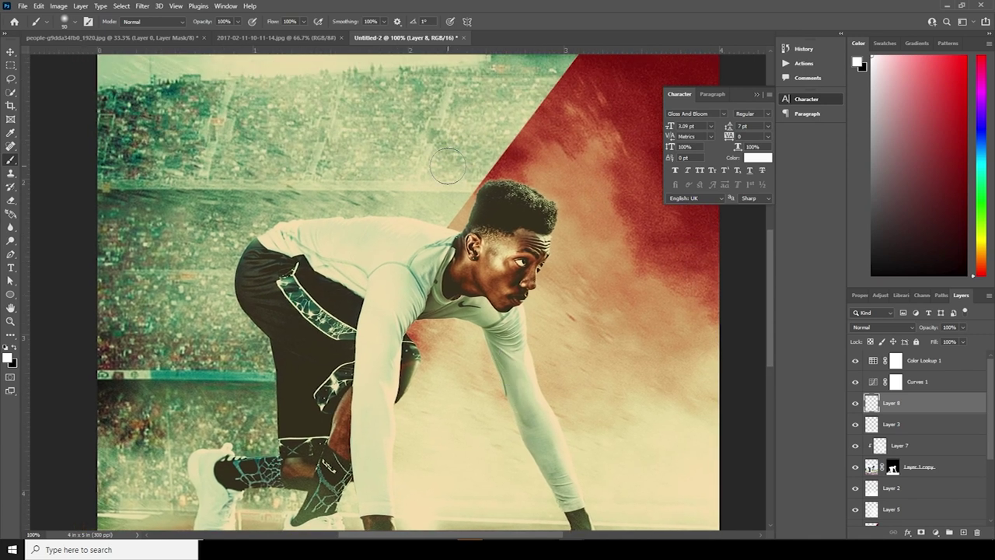
pyautogui.press(']')
pyautogui.press(']')
pyautogui.press(']')
pyautogui.press(']')
pyautogui.press(']')
pyautogui.press(']')
pyautogui.press(']')
pyautogui.press(']')
pyautogui.click(497, 126)
pyautogui.click(433, 177)
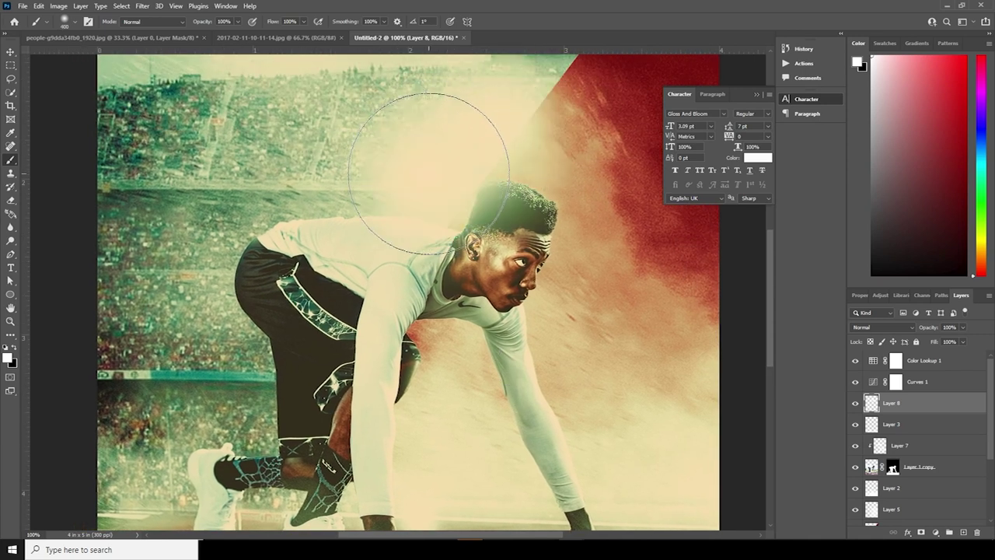
pyautogui.moveTo(428, 172)
pyautogui.mouseDown()
pyautogui.moveTo(329, 146)
pyautogui.moveTo(439, 168)
pyautogui.moveTo(532, 109)
pyautogui.moveTo(606, 144)
pyautogui.moveTo(622, 206)
pyautogui.moveTo(599, 291)
pyautogui.moveTo(537, 301)
pyautogui.moveTo(636, 265)
pyautogui.moveTo(826, 311)
pyautogui.mouseUp()
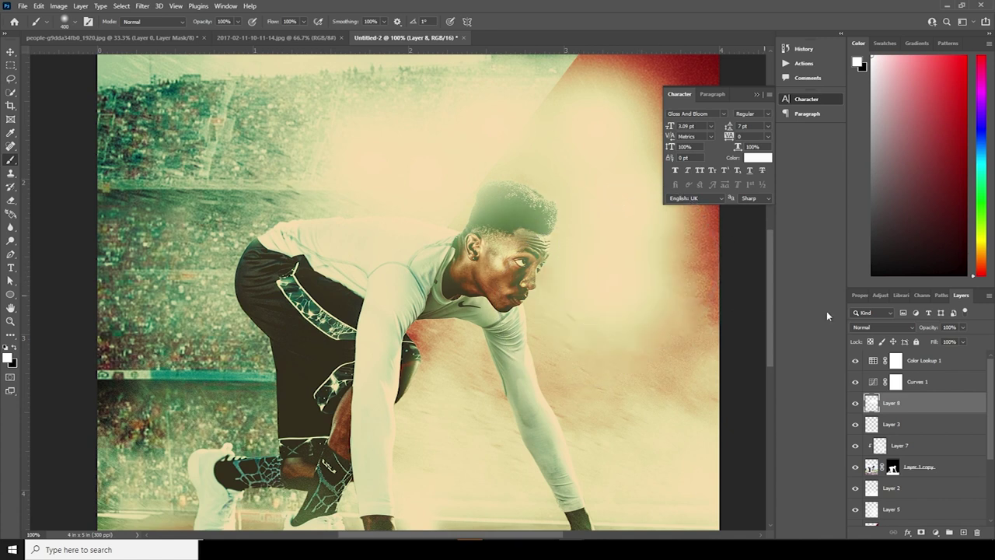
# - Lower the opacity of the white glow layer to 12%
pyautogui.click(965, 328)
pyautogui.moveTo(932, 340); pyautogui.dragTo(930, 341)
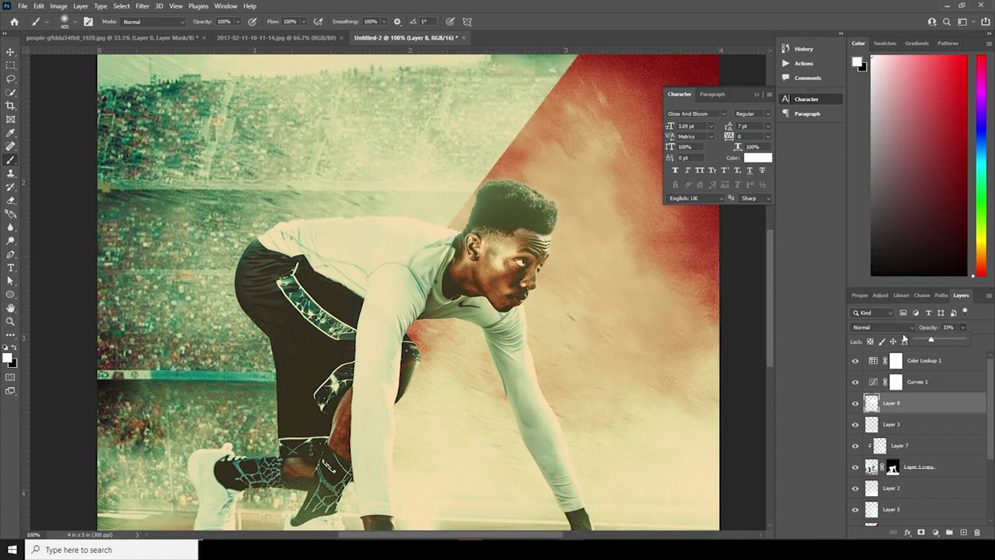
pyautogui.click(874, 331)
pyautogui.hotkey('ctrl', '-')
pyautogui.hotkey('ctrl', '-')
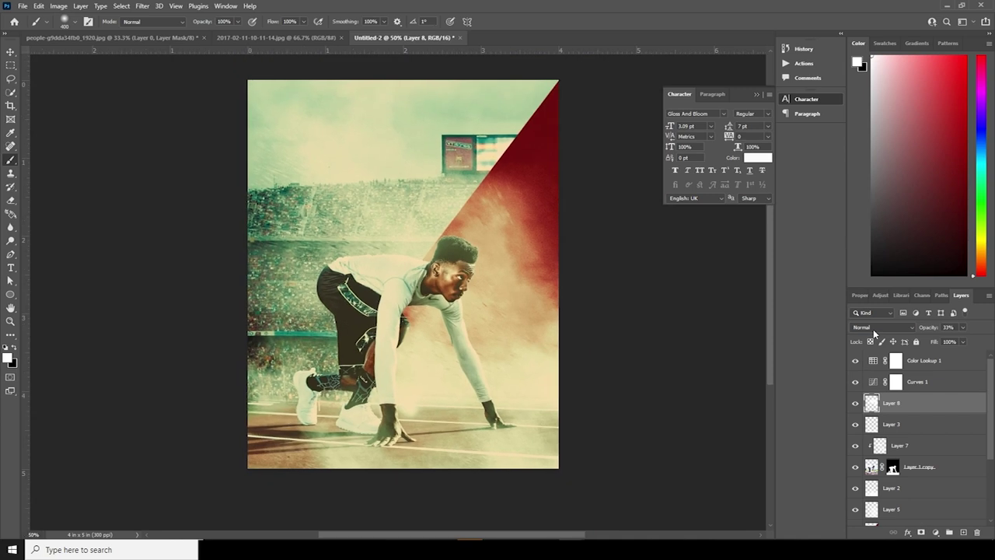
pyautogui.click(963, 328)
pyautogui.moveTo(950, 341); pyautogui.dragTo(944, 341)
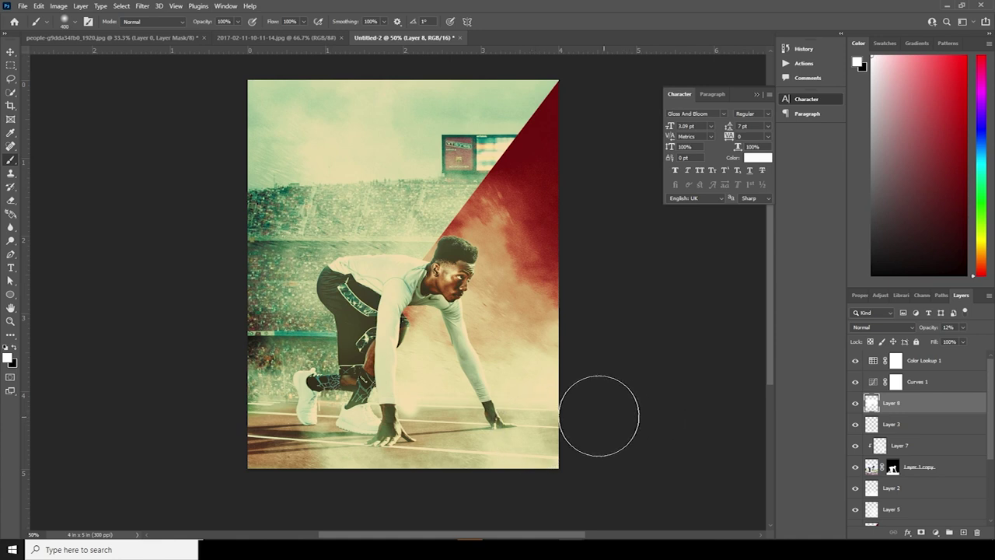
pyautogui.hotkey('alt', 'space')
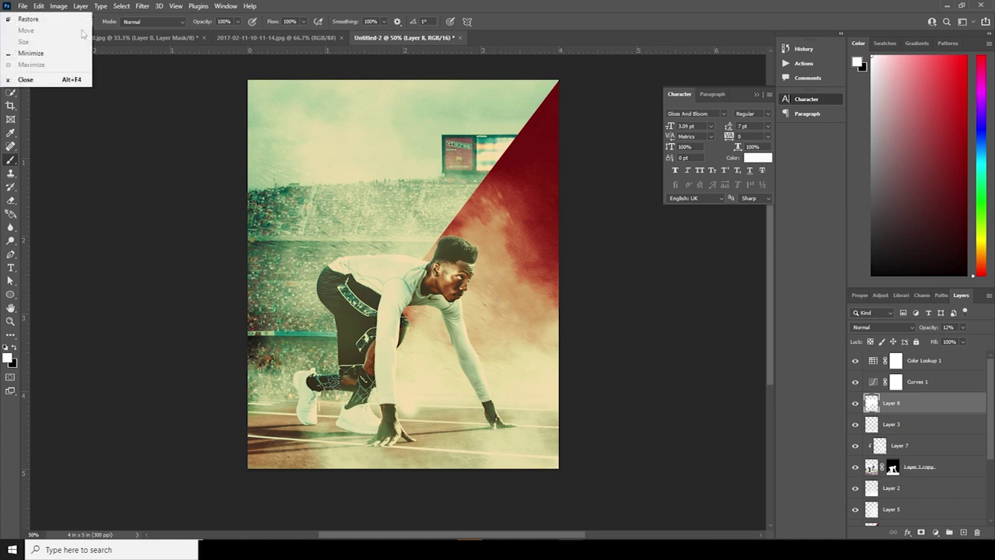
pyautogui.click(358, 11)
# - Add a new layer above the glow layer, fill it with 50% Gray and set its blend mode to Soft Light
pyautogui.moveTo(466, 311)
pyautogui.mouseDown()
pyautogui.moveTo(498, 304)
pyautogui.moveTo(466, 329)
pyautogui.mouseUp()
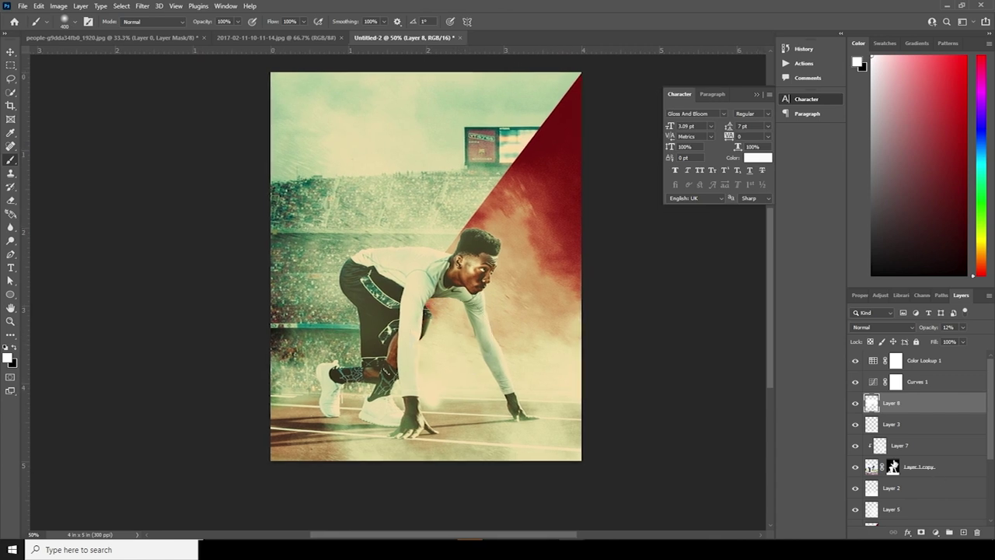
pyautogui.click(960, 531)
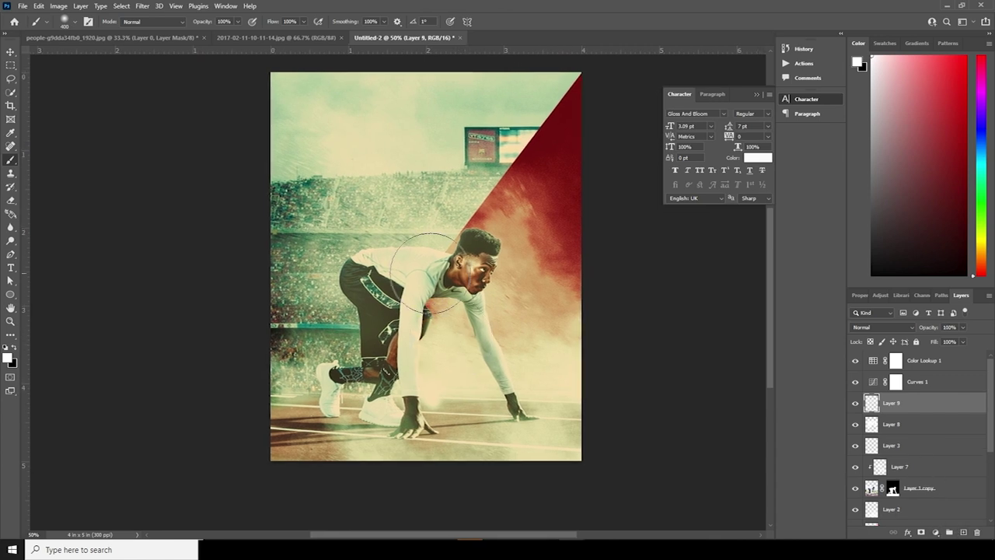
pyautogui.click(38, 5)
pyautogui.click(70, 169)
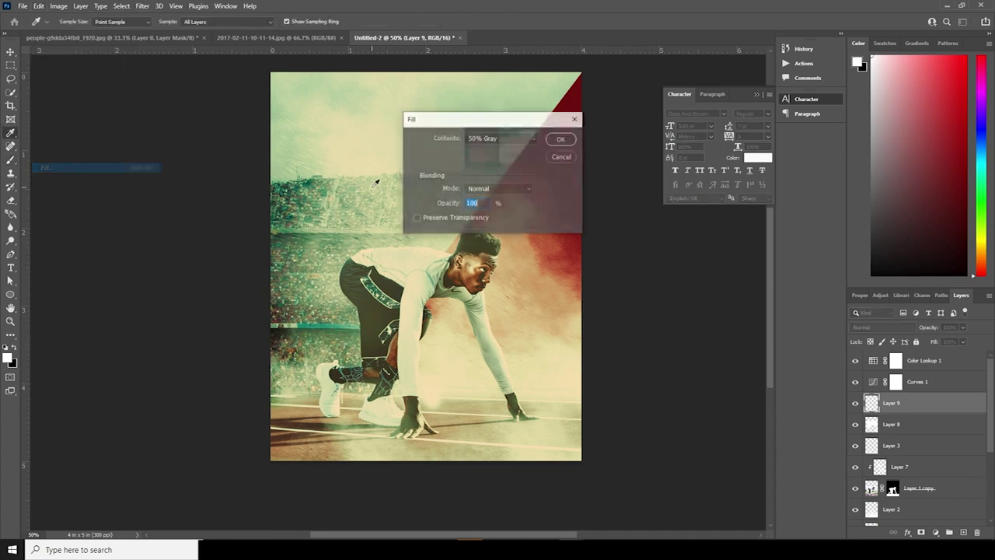
pyautogui.click(563, 141)
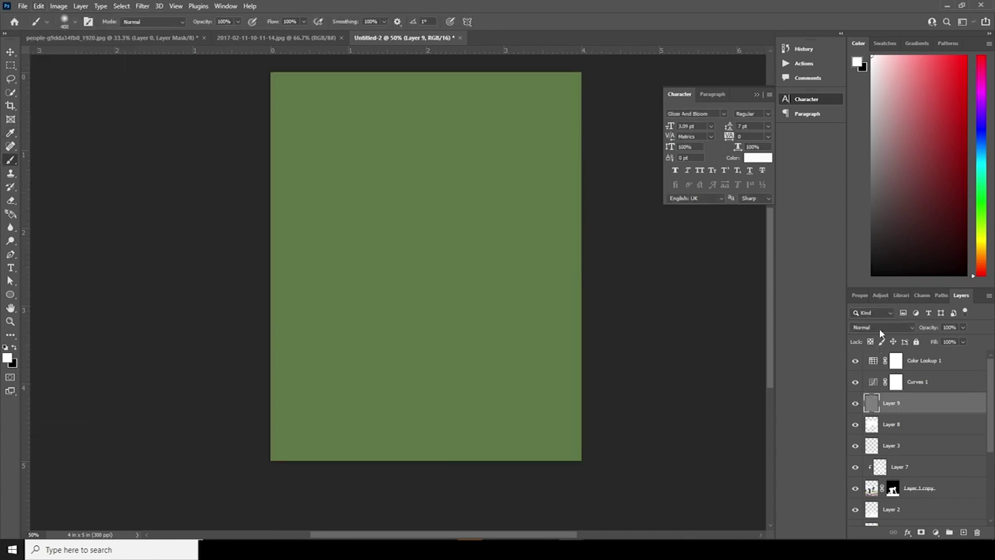
pyautogui.click(881, 329)
pyautogui.click(865, 416)
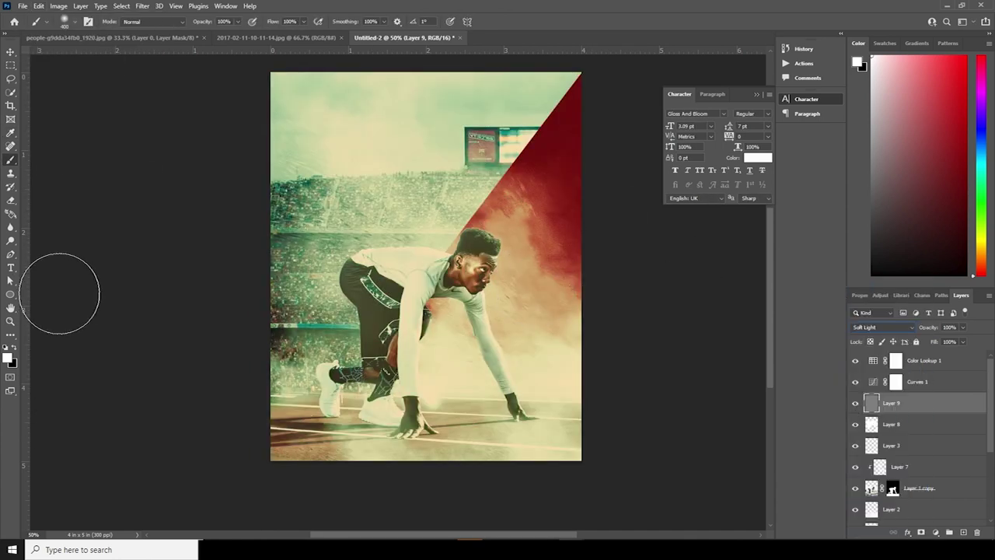
# - Choose the Burn tool for the gray layer and reduce its brush size to 60 px
pyautogui.click(10, 227)
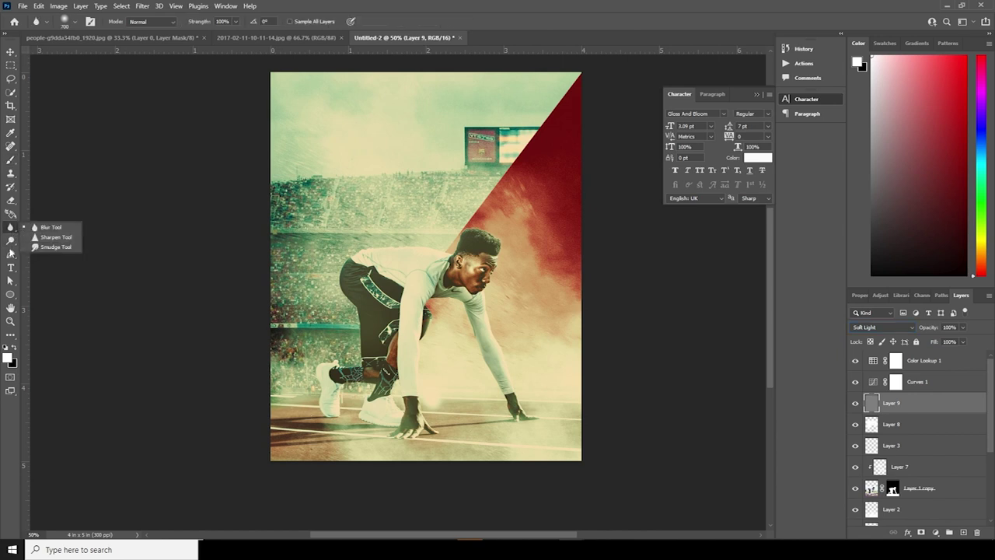
pyautogui.click(10, 241)
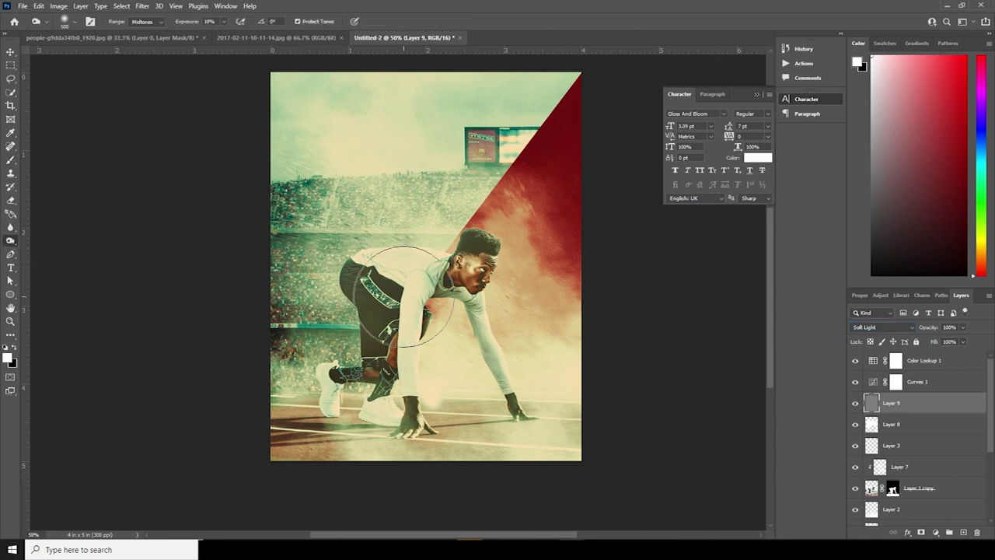
pyautogui.hotkey('ctrl', '+')
pyautogui.hotkey('ctrl', '+')
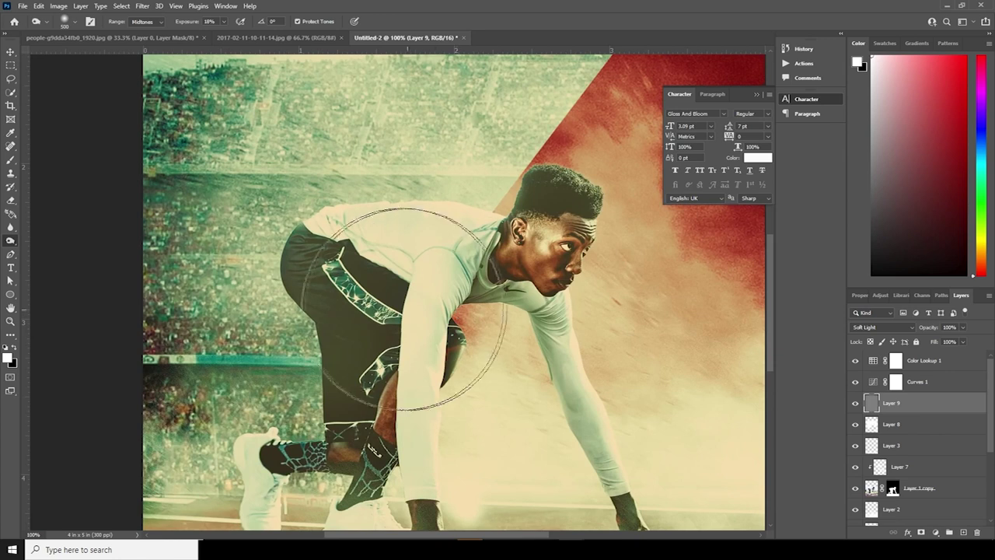
pyautogui.press('[')
pyautogui.press('[')
pyautogui.press('[')
pyautogui.press('[')
pyautogui.press('[')
pyautogui.press('[')
pyautogui.press('[')
pyautogui.press('[')
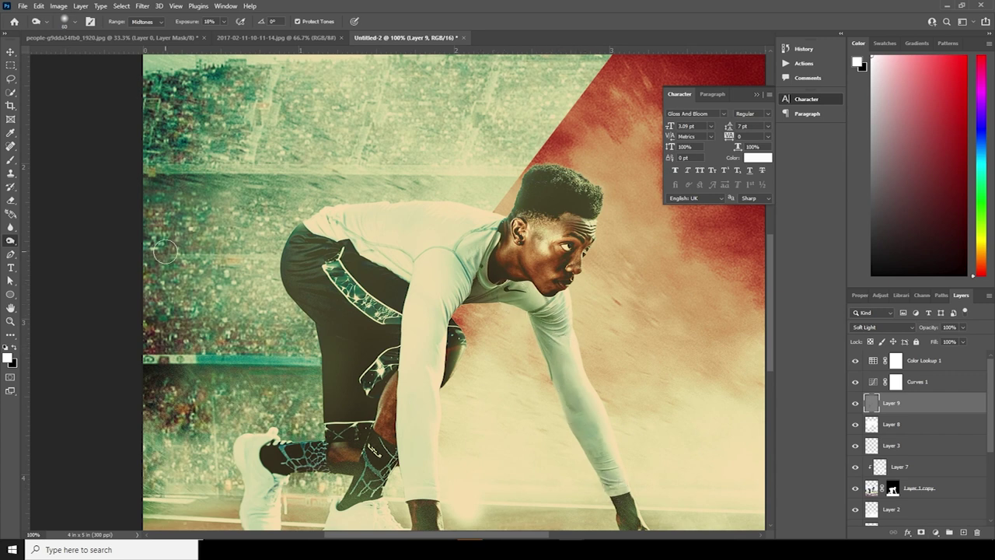
# - Brighten highlights on the sprinter's face with the Dodge tool, using a 90 px brush on the gray layer
pyautogui.rightClick(10, 242)
pyautogui.click(49, 249)
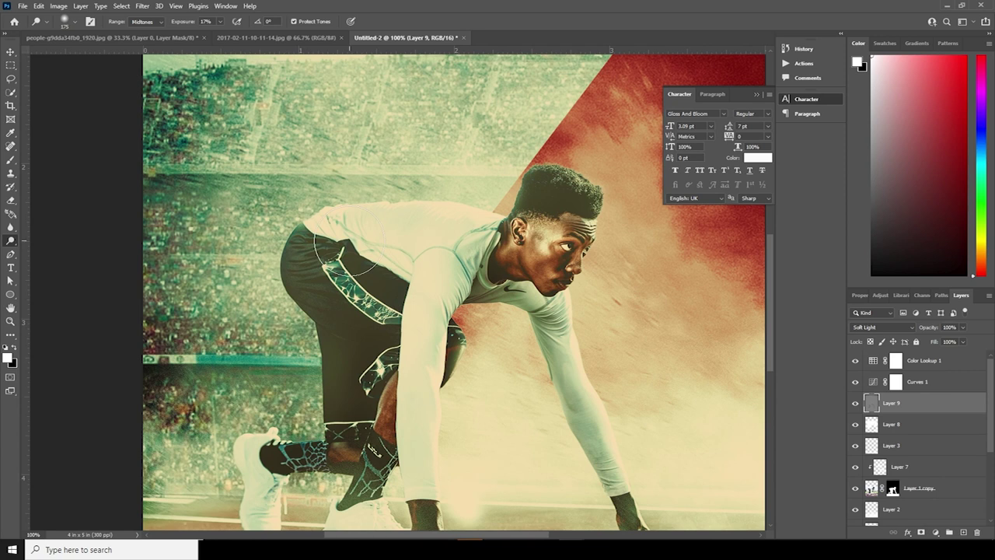
pyautogui.press('[')
pyautogui.press('[')
pyautogui.press('[')
pyautogui.click(573, 292)
pyautogui.moveTo(541, 255); pyautogui.dragTo(553, 284)
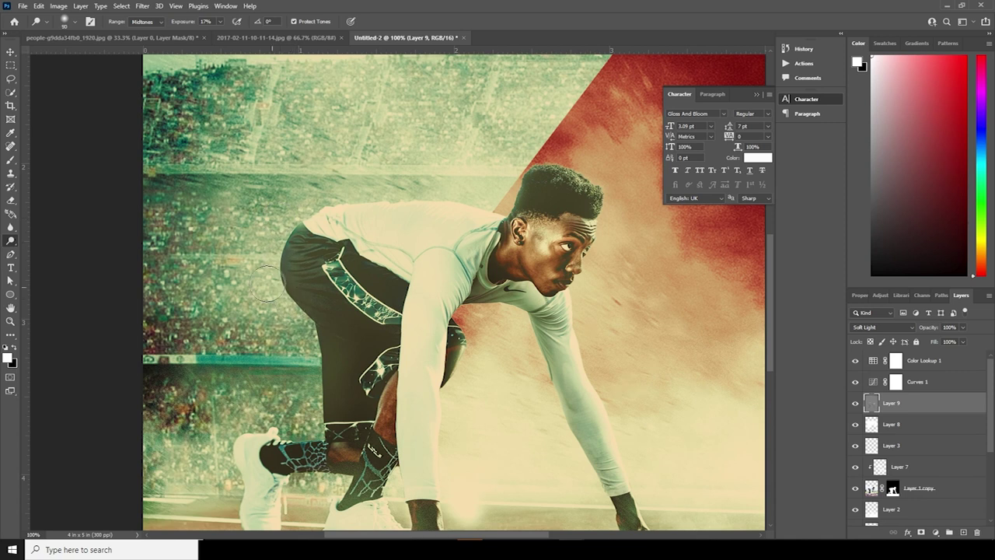
# - Brighten the edge of the sprinter's shorts with the Dodge tool, using a 125 px brush on the gray layer
pyautogui.press(']')
pyautogui.press(']')
pyautogui.moveTo(302, 238); pyautogui.dragTo(317, 220)
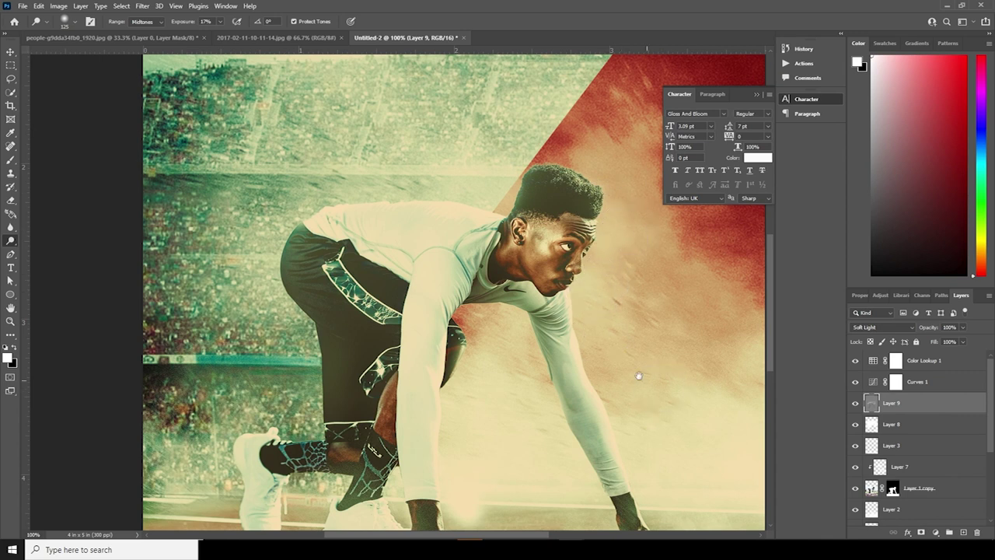
# - Compare the poster with the gray dodge-and-burn layer hidden and shown
pyautogui.moveTo(638, 376); pyautogui.dragTo(537, 224)
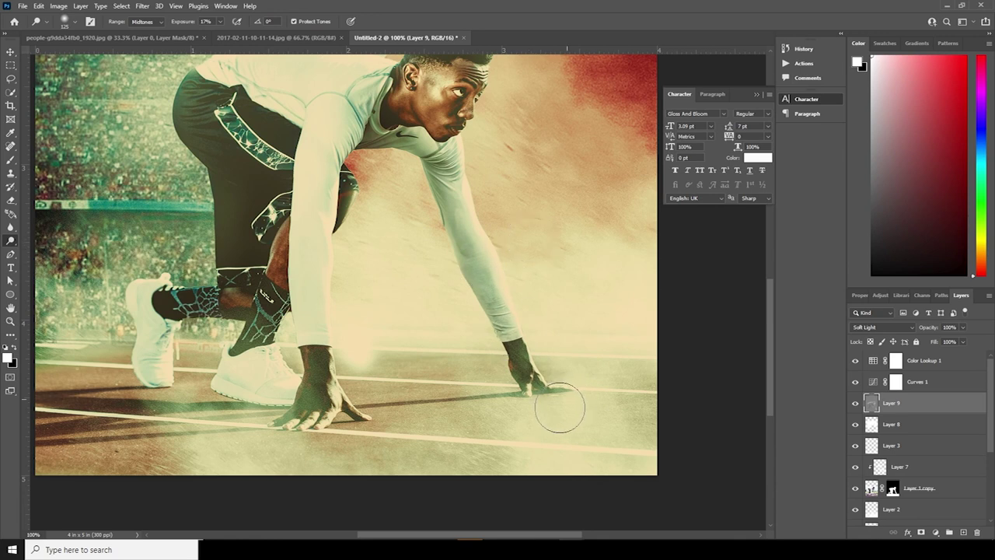
pyautogui.moveTo(499, 212); pyautogui.dragTo(532, 335)
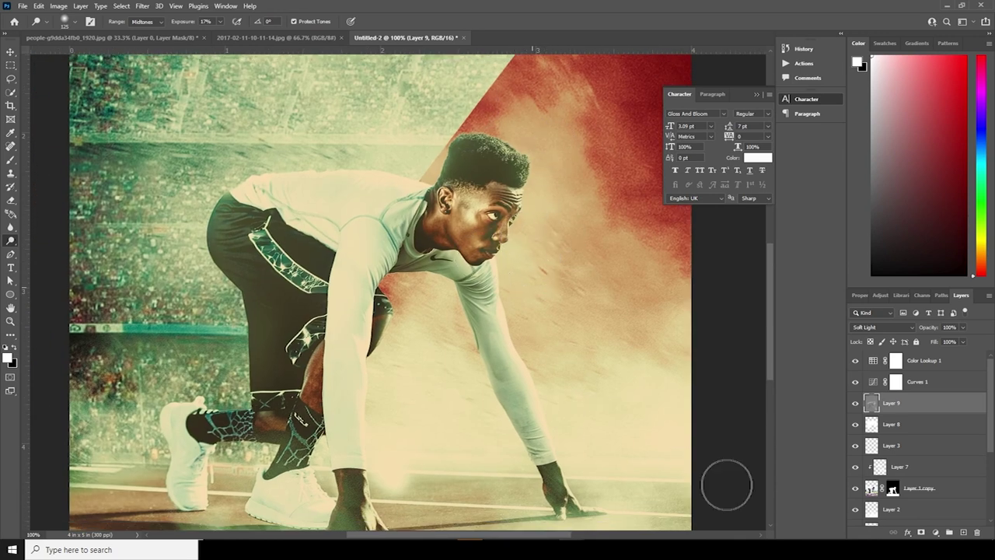
pyautogui.hotkey('ctrl', '-')
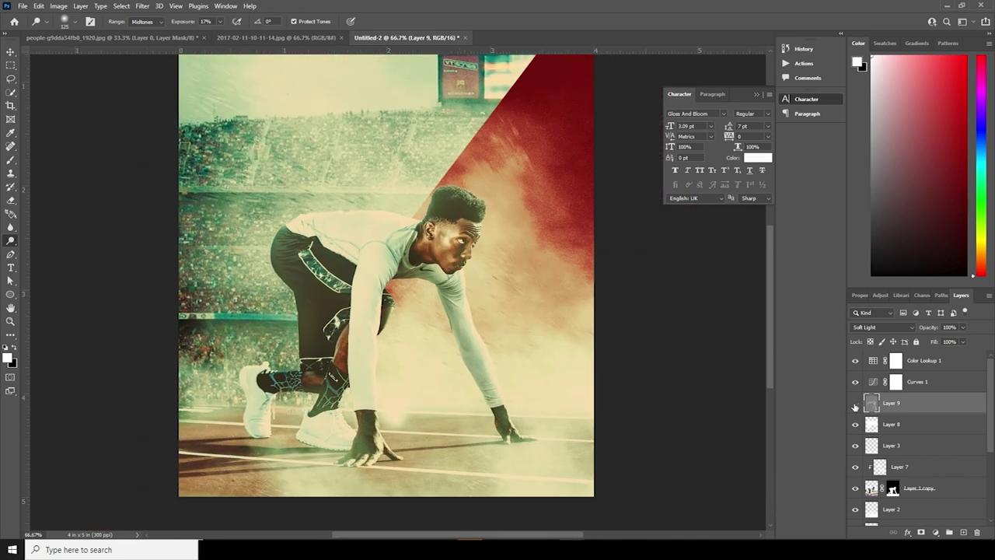
pyautogui.click(854, 405)
pyautogui.click(854, 405)
pyautogui.moveTo(526, 338); pyautogui.dragTo(599, 344)
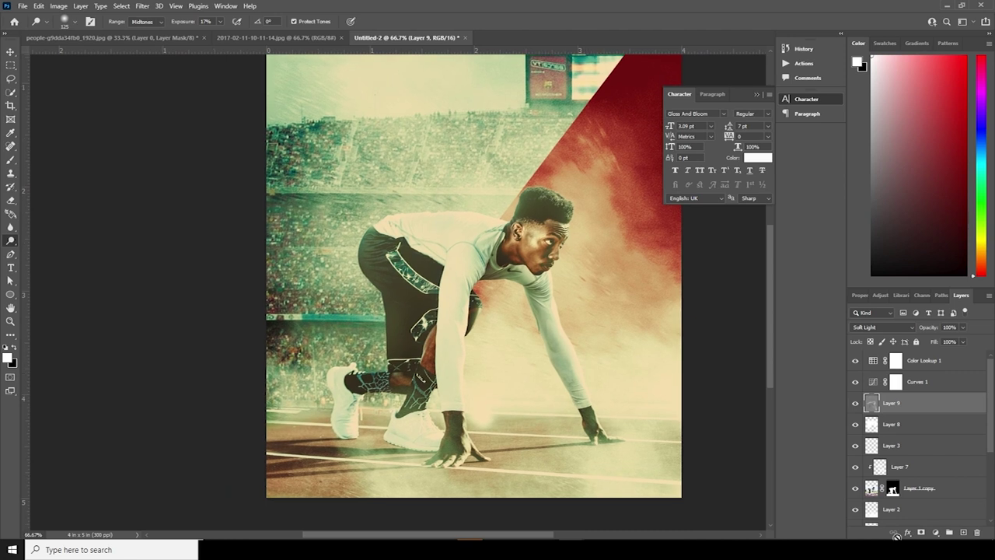
# - Open the sprinter layer, Layer 1 copy, in the Camera Raw Filter and set Clarity to +80
pyautogui.click(872, 489)
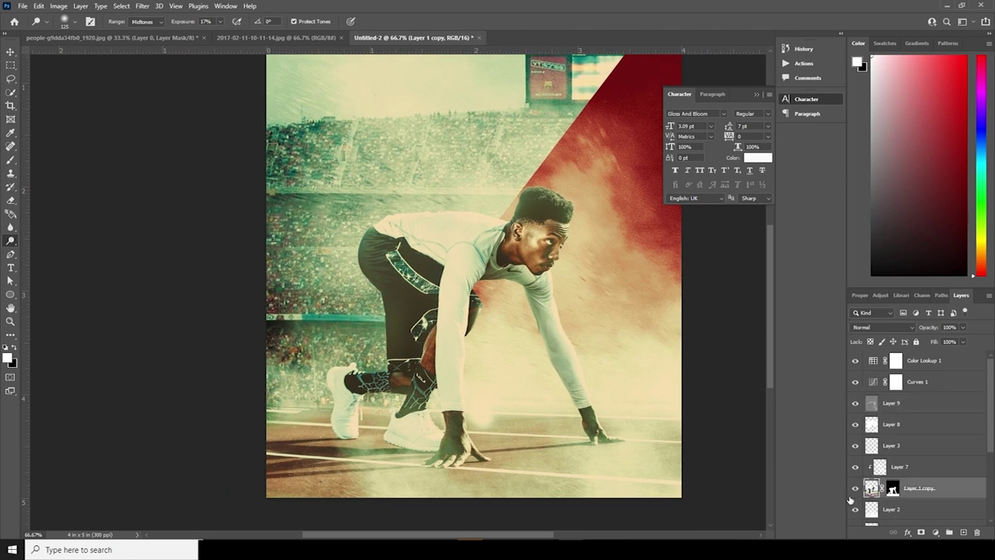
pyautogui.click(142, 6)
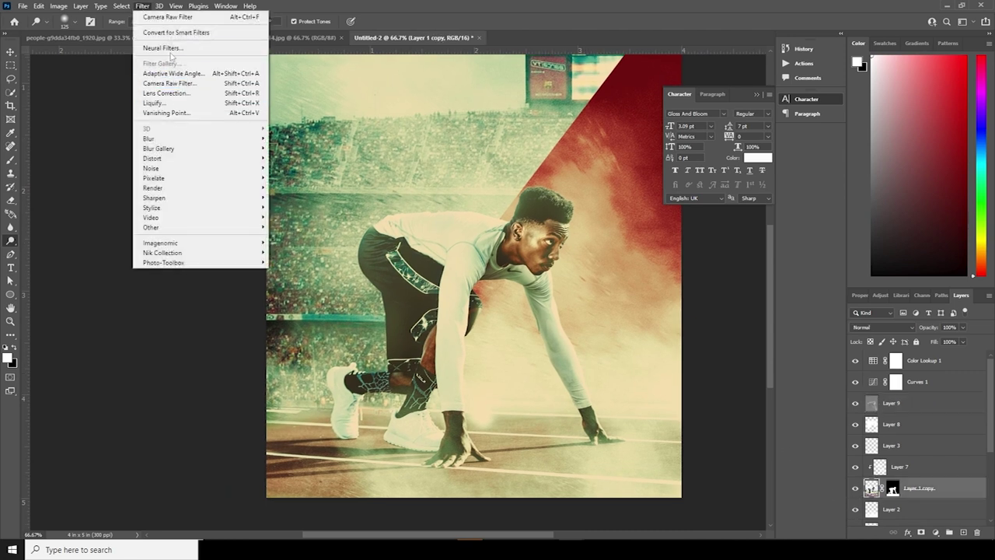
pyautogui.click(170, 82)
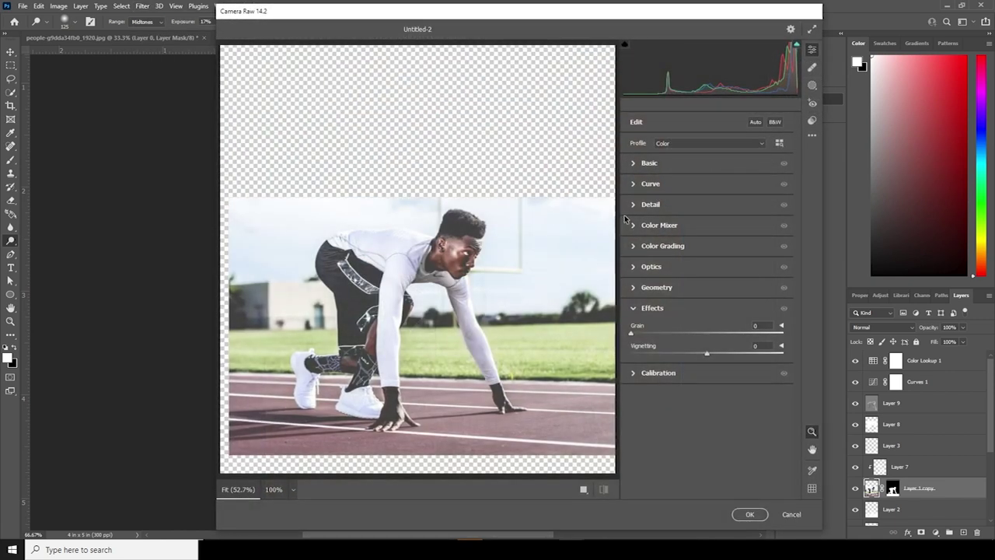
pyautogui.click(635, 164)
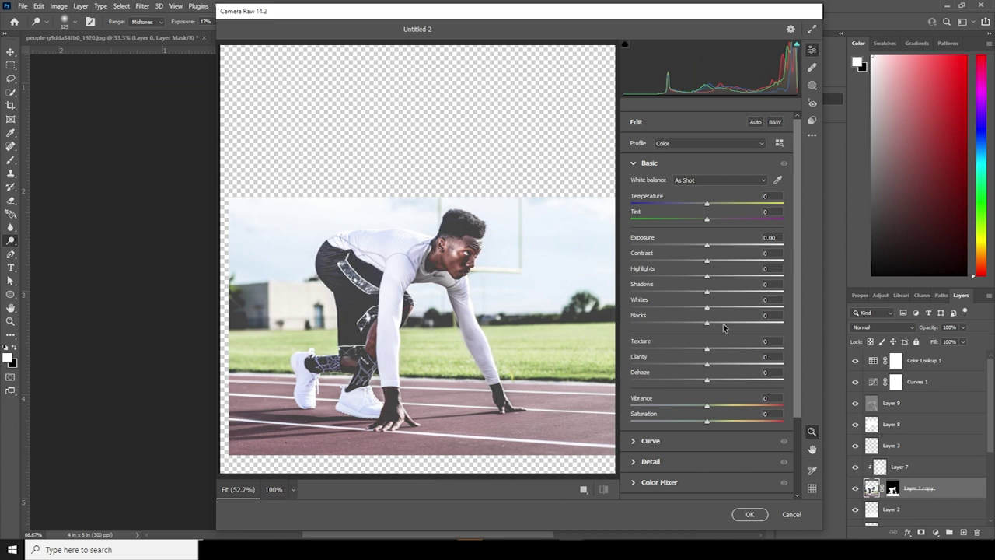
pyautogui.moveTo(746, 364); pyautogui.dragTo(762, 365)
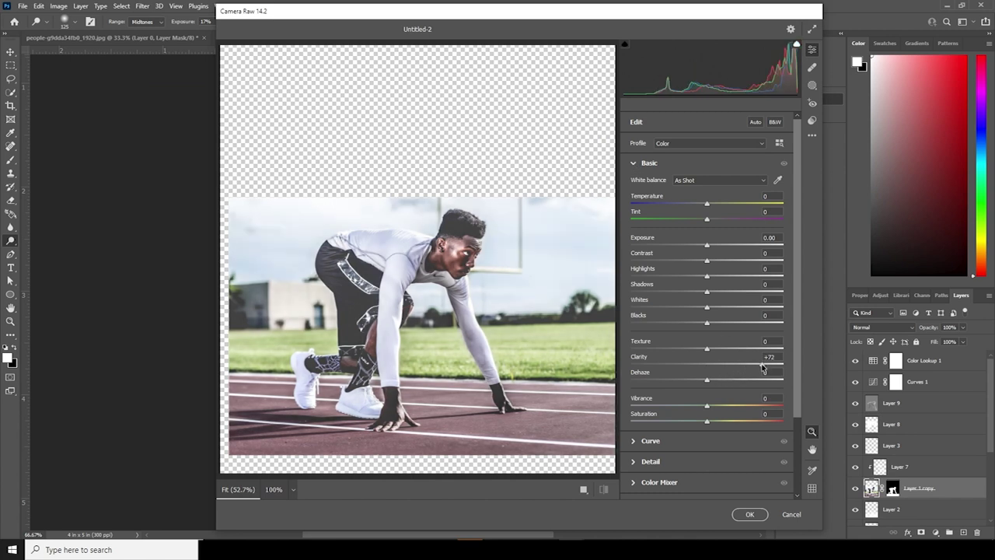
# - Set the sprinter's Highlights to -59 and Vibrance to -36 in the Camera Raw Filter
pyautogui.click(668, 407)
pyautogui.moveTo(667, 404); pyautogui.dragTo(665, 404)
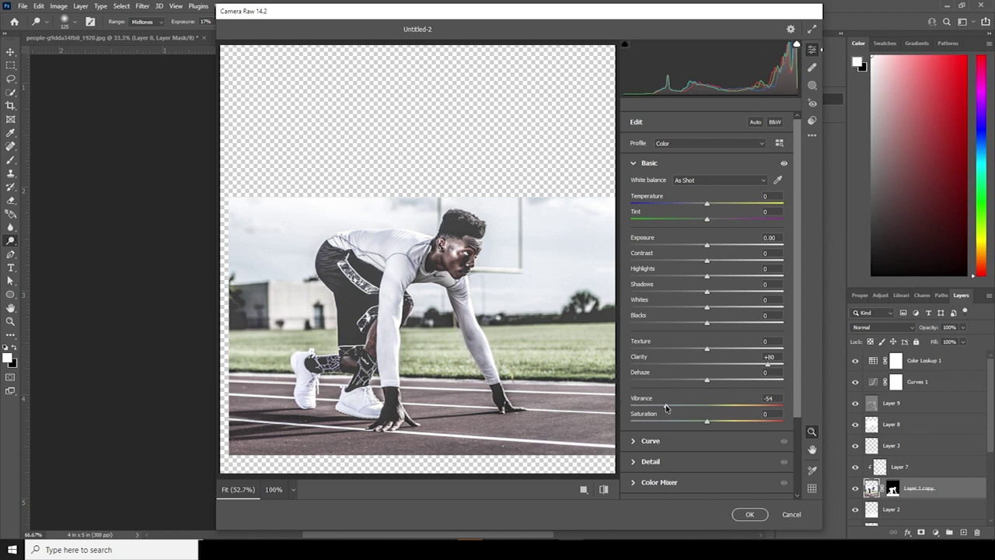
pyautogui.click(662, 277)
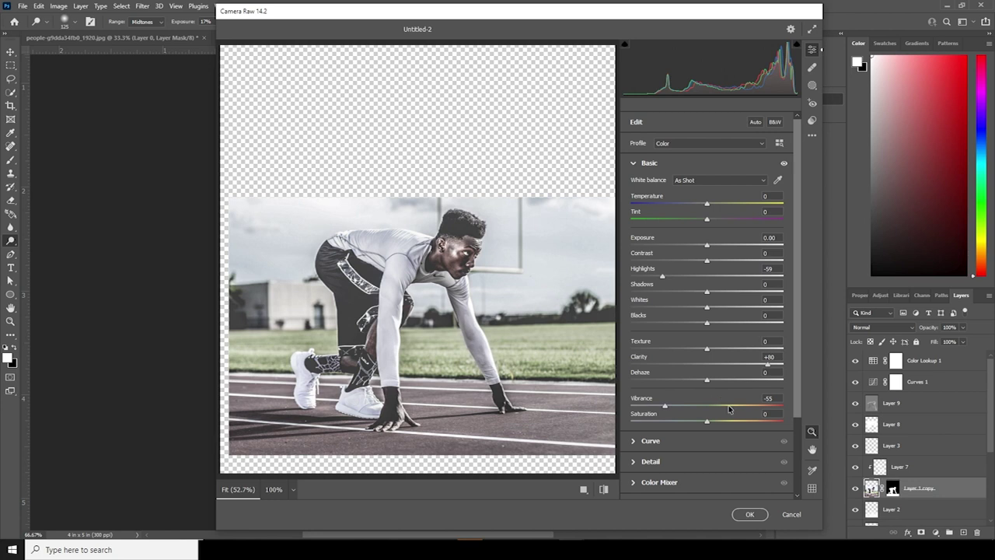
pyautogui.click(675, 407)
pyautogui.moveTo(674, 410); pyautogui.dragTo(679, 409)
# - Set Noise Reduction to 23 and Color Noise Reduction to 15, and apply the Camera Raw Filter to the sprinter
pyautogui.scroll(-3, 773, 487)
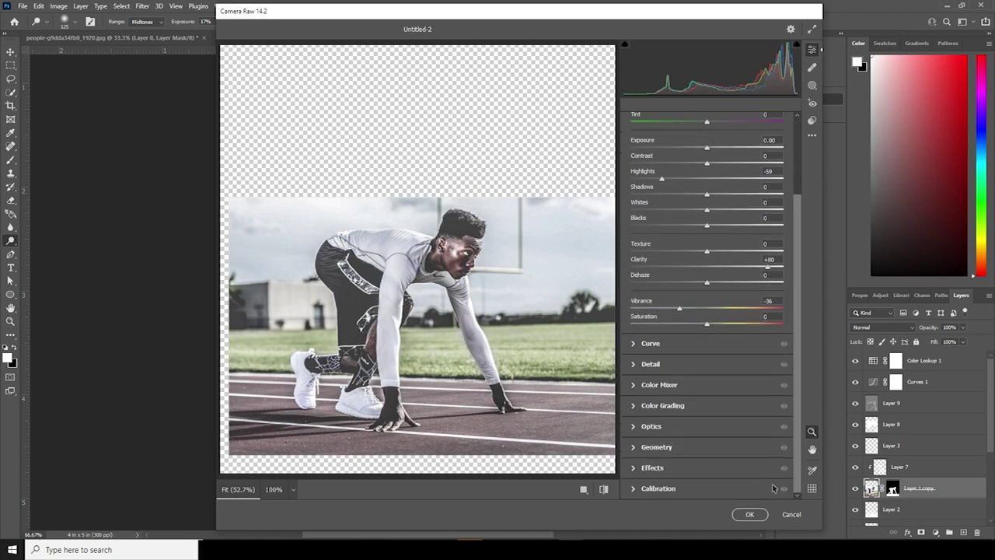
pyautogui.click(634, 366)
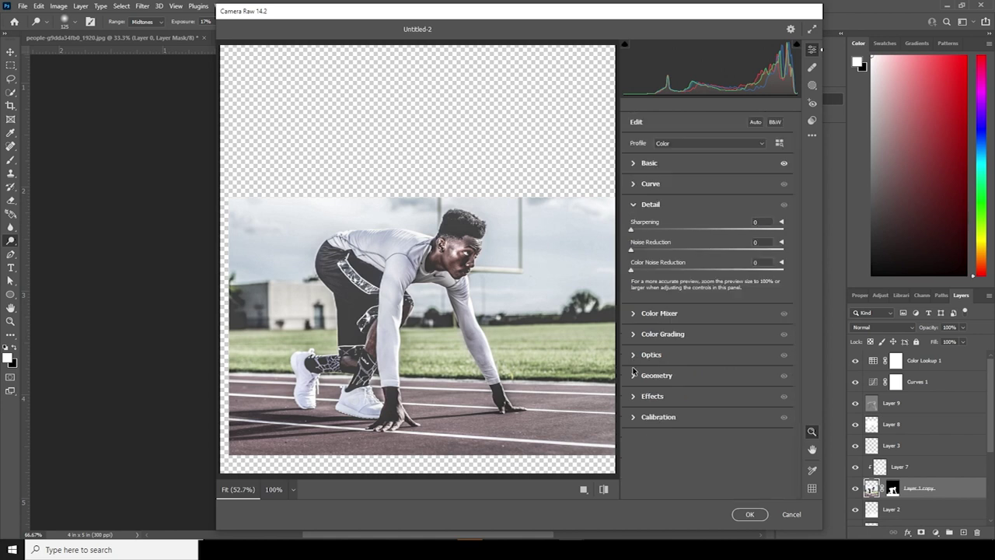
pyautogui.click(665, 250)
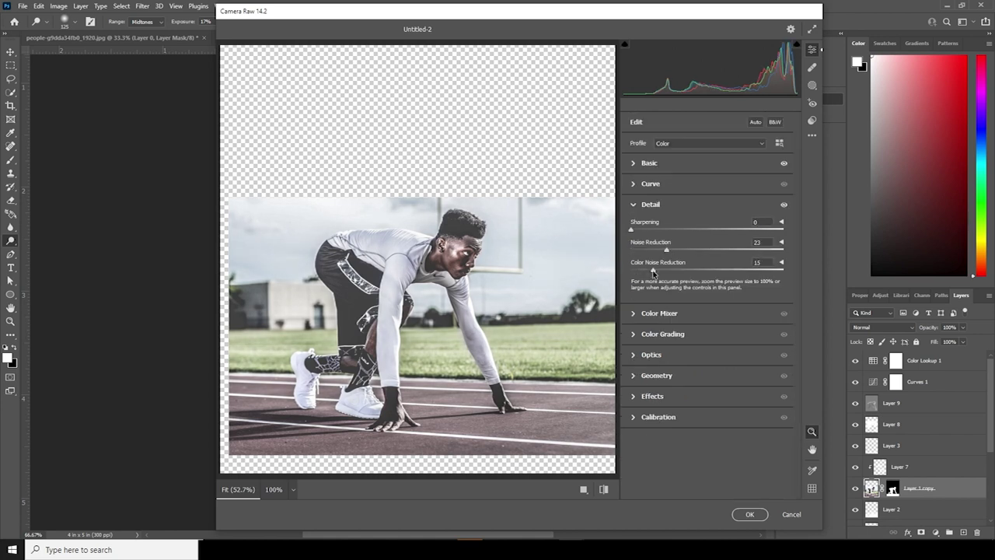
pyautogui.click(749, 514)
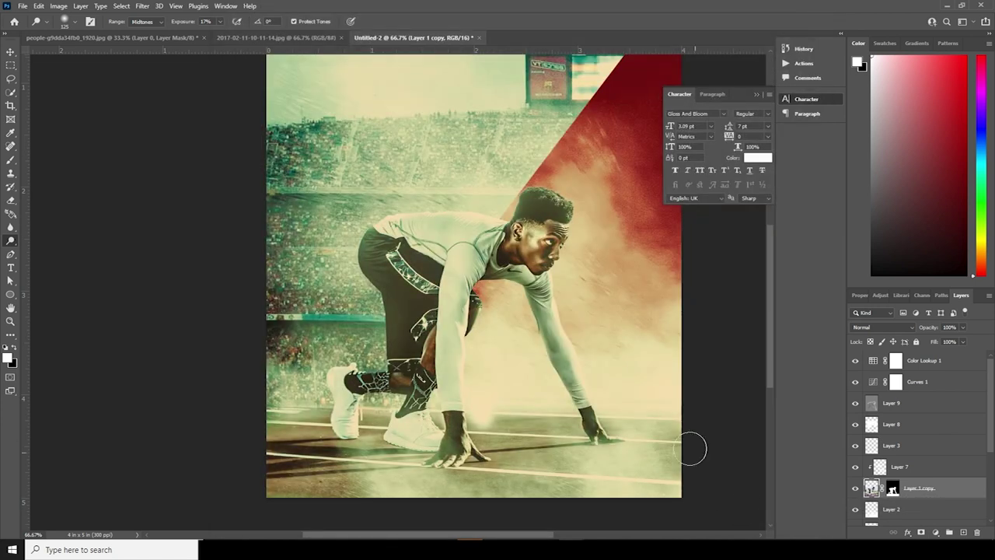
# - Examine the whole poster composition at several zoom levels
pyautogui.hotkey('ctrl', '-')
pyautogui.hotkey('ctrl', '-')
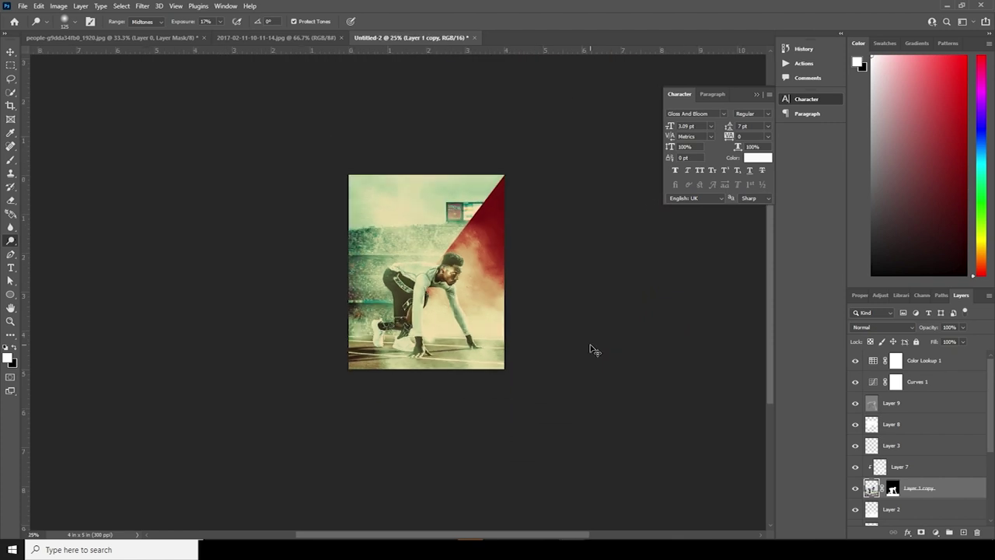
pyautogui.hotkey('ctrl', '+')
pyautogui.hotkey('ctrl', '-')
pyautogui.hotkey('ctrl', '+')
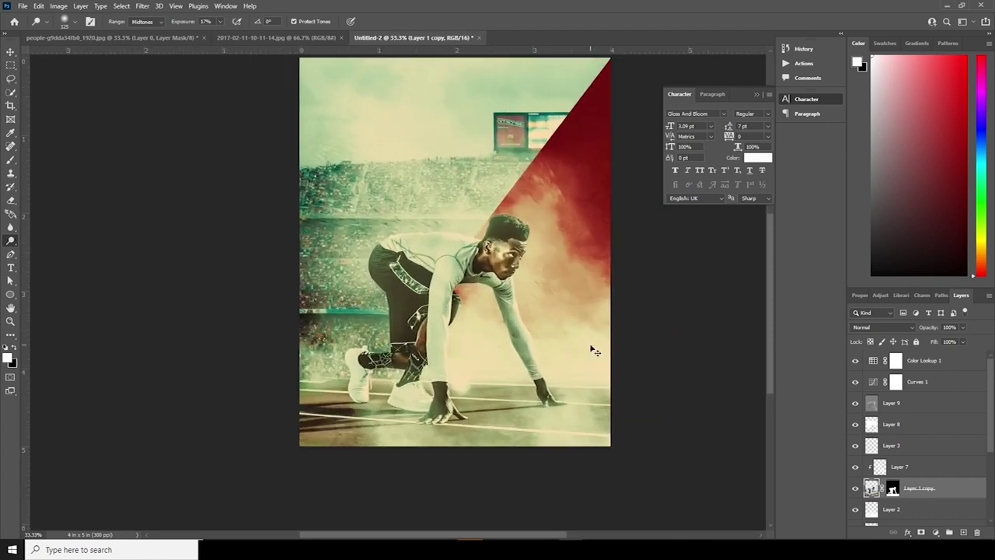
pyautogui.hotkey('ctrl', '-')
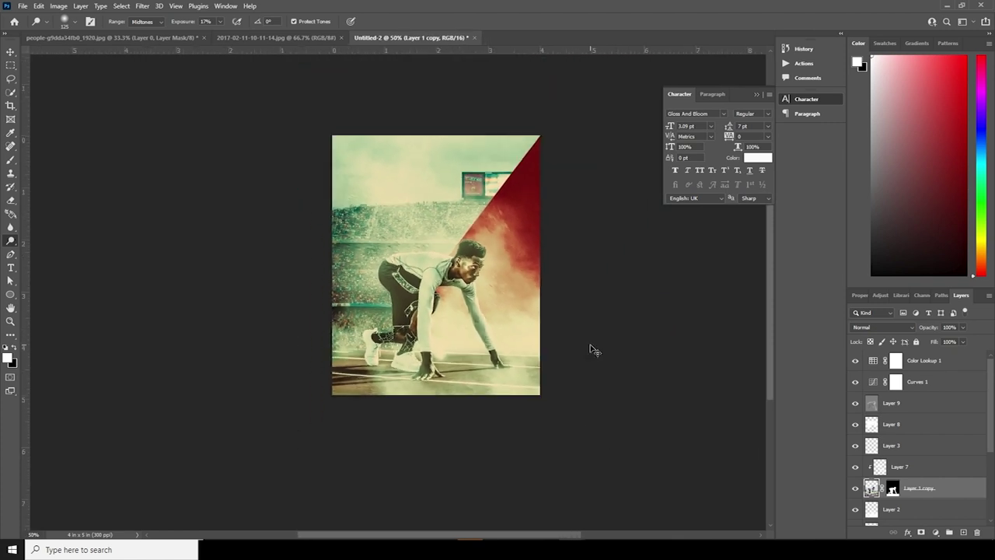
pyautogui.hotkey('ctrl', '+')
pyautogui.hotkey('ctrl', '-')
pyautogui.hotkey('ctrl', '+')
pyautogui.moveTo(537, 283); pyautogui.dragTo(532, 310)
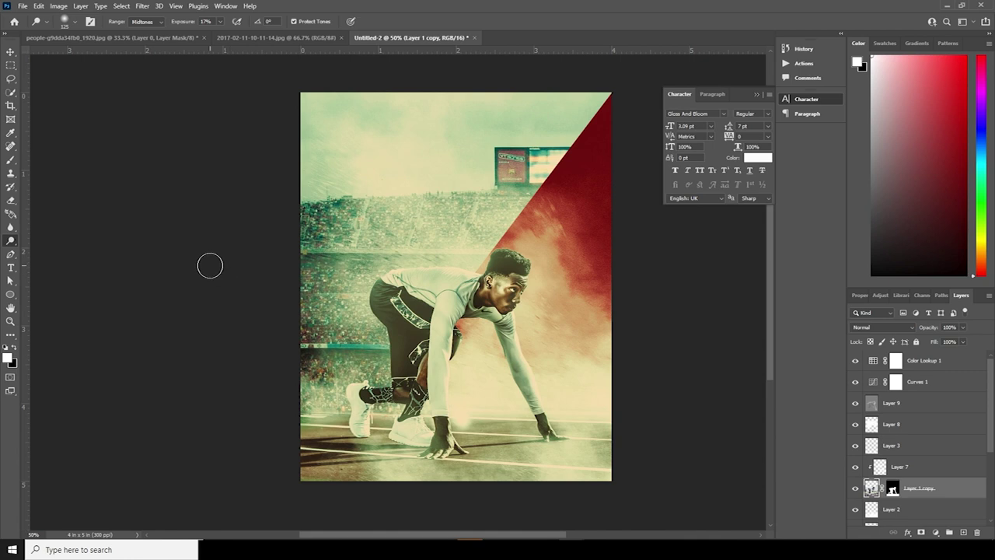
# - Add the white text "Country" in the Gloss And Bloom font on the poster's sky area
pyautogui.click(11, 267)
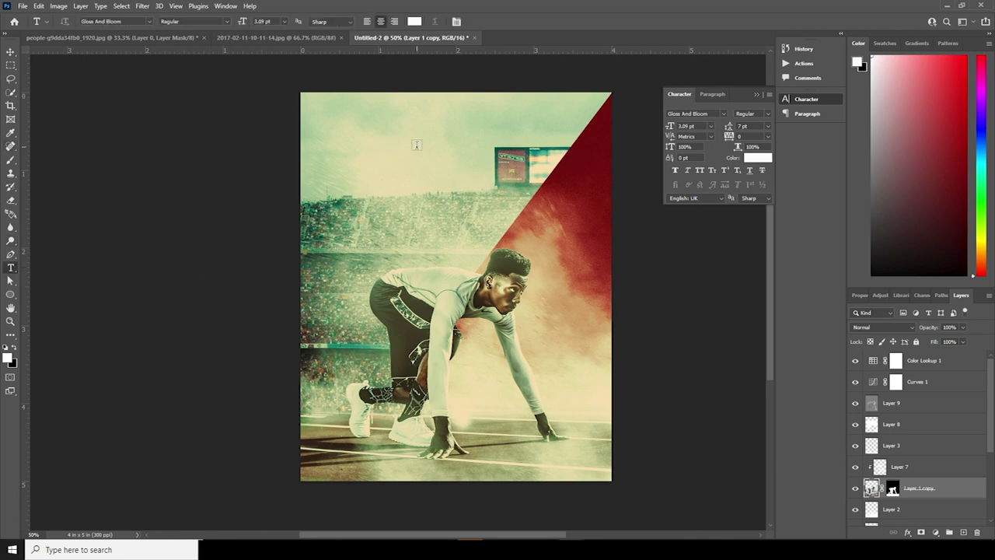
pyautogui.click(416, 144)
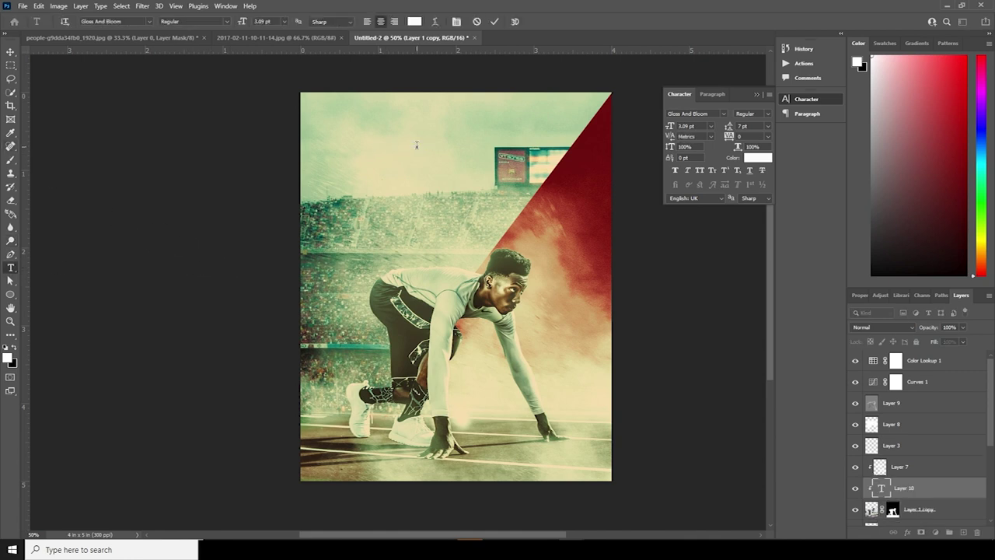
pyautogui.hotkey('ctrl', 't')
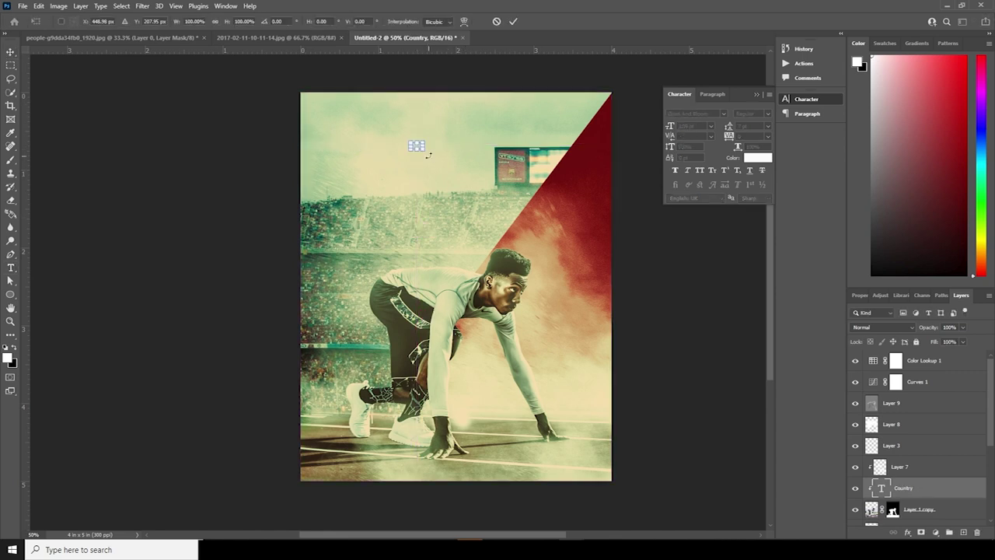
# - Bring the Country text layer above all other layers and enlarge its text to 37 pt
pyautogui.moveTo(861, 474); pyautogui.dragTo(879, 362)
pyautogui.doubleClick(872, 361)
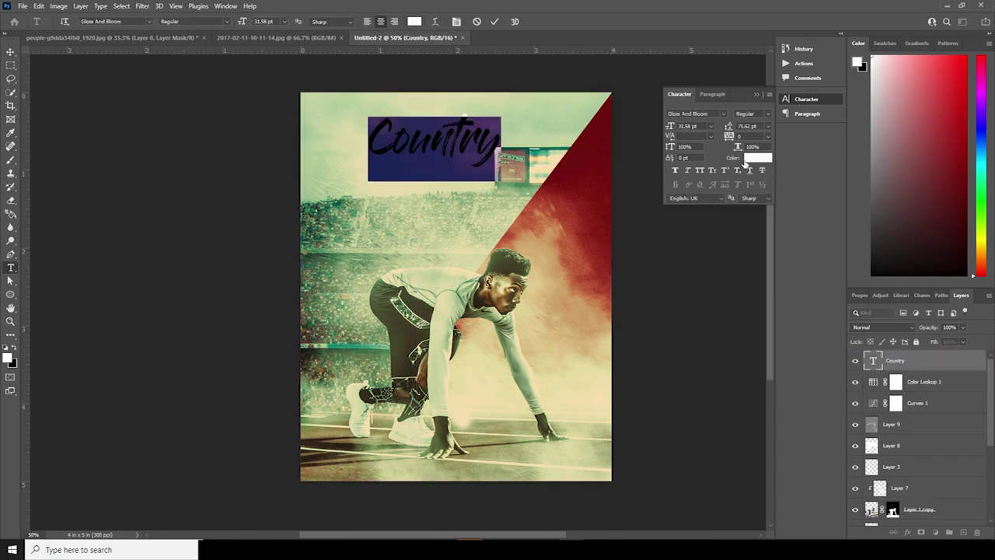
pyautogui.click(631, 151)
# - Duplicate the Country text just below itself, change the copy to "RUN" and set its font to Deutschlander
pyautogui.moveTo(462, 146); pyautogui.dragTo(468, 219)
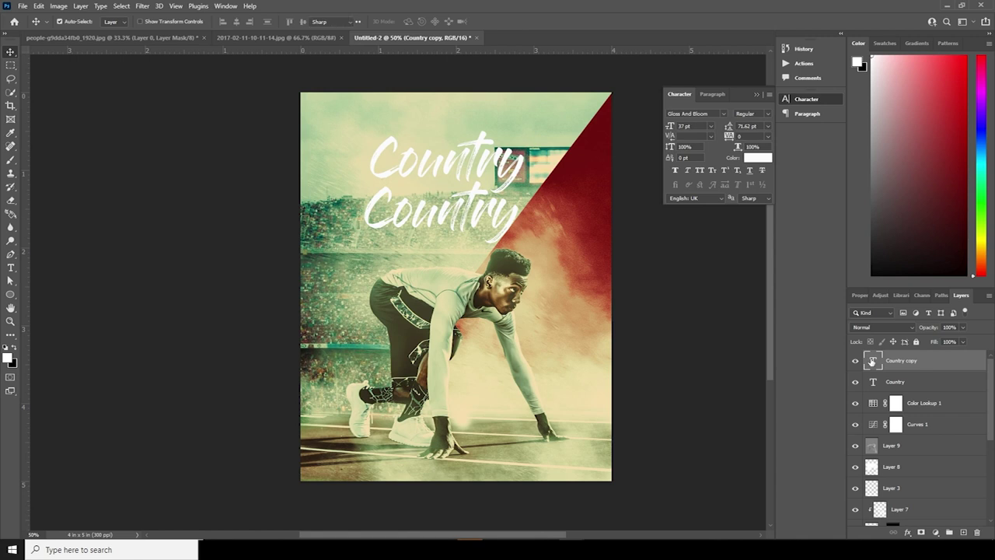
pyautogui.doubleClick(871, 362)
pyautogui.write('RUN')
pyautogui.hotkey('ctrl', 'a')
pyautogui.click(723, 114)
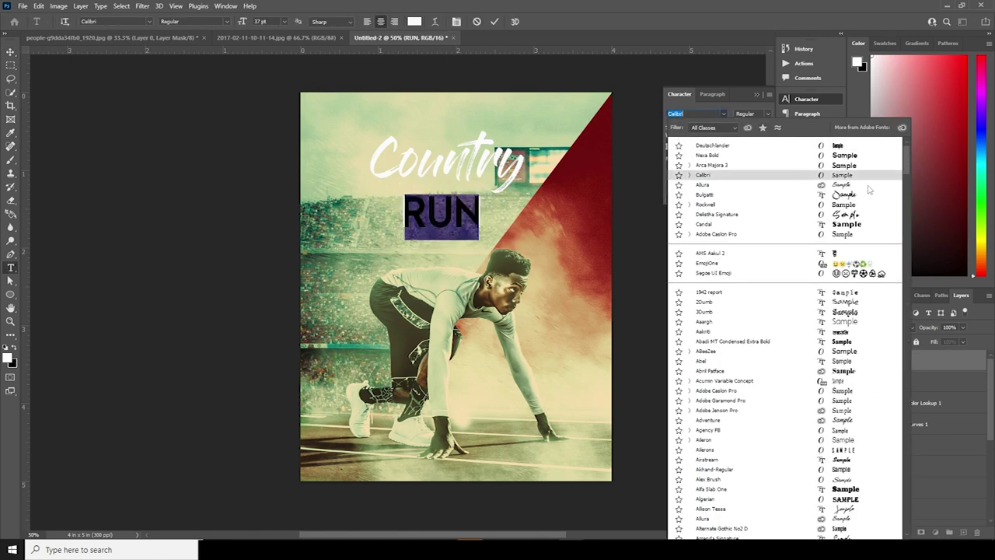
pyautogui.click(712, 145)
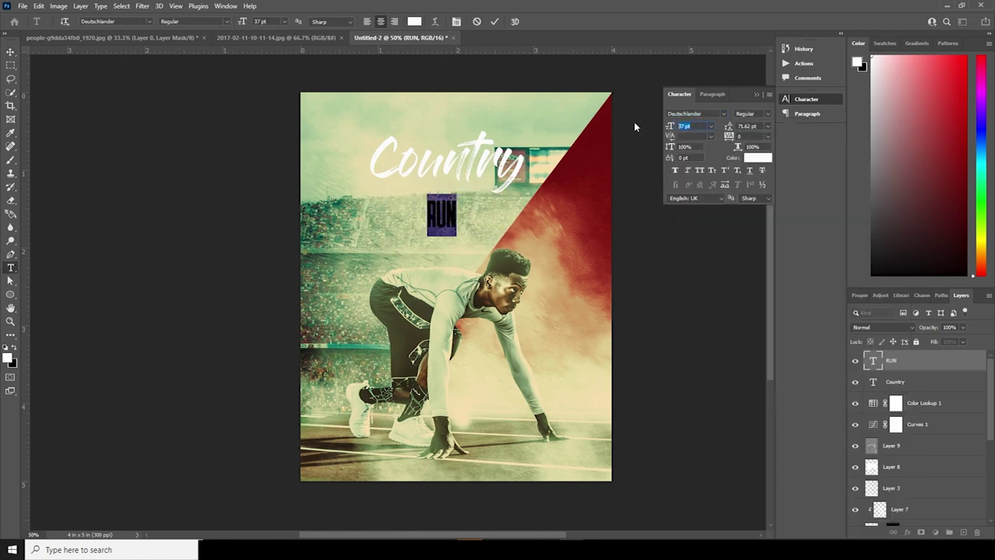
# - Skew the RUN text so that its letters slant to the right
pyautogui.hotkey('ctrl', 'Return')
pyautogui.press('v')
pyautogui.hotkey('ctrl', 't')
pyautogui.rightClick(446, 221)
pyautogui.click(461, 259)
pyautogui.press('Return')
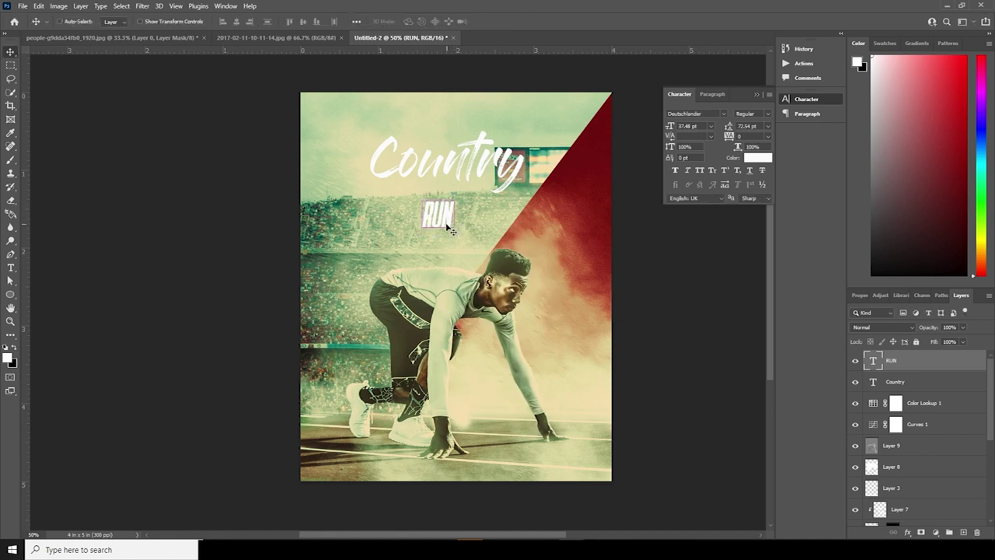
# - Enlarge the RUN text to 65.8 pt so it overlaps the Country lettering, and place its layer beneath the Country layer
pyautogui.hotkey('ctrl', 't')
pyautogui.moveTo(456, 194)
pyautogui.mouseDown()
pyautogui.moveTo(478, 168)
pyautogui.moveTo(465, 183)
pyautogui.mouseUp()
pyautogui.press('Return')
pyautogui.moveTo(882, 360); pyautogui.dragTo(877, 387)
# - Change the colour of the RUN text to dark green
pyautogui.doubleClick(873, 382)
pyautogui.click(757, 157)
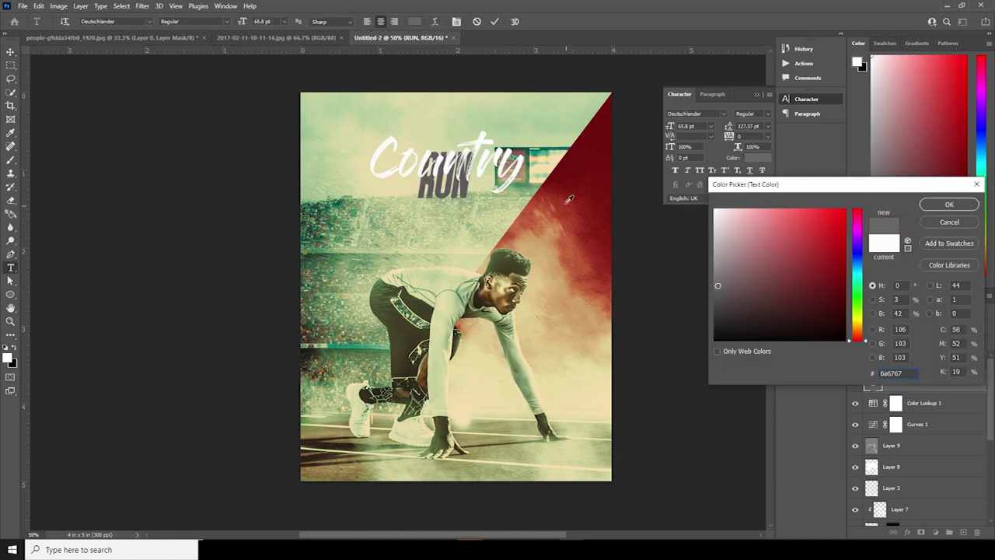
pyautogui.click(857, 289)
pyautogui.click(748, 298)
pyautogui.click(949, 204)
# - Extend the green text to "RUN FOR YOURSELF" and scale it down to 38.72 pt beneath the Country title
pyautogui.click(469, 177)
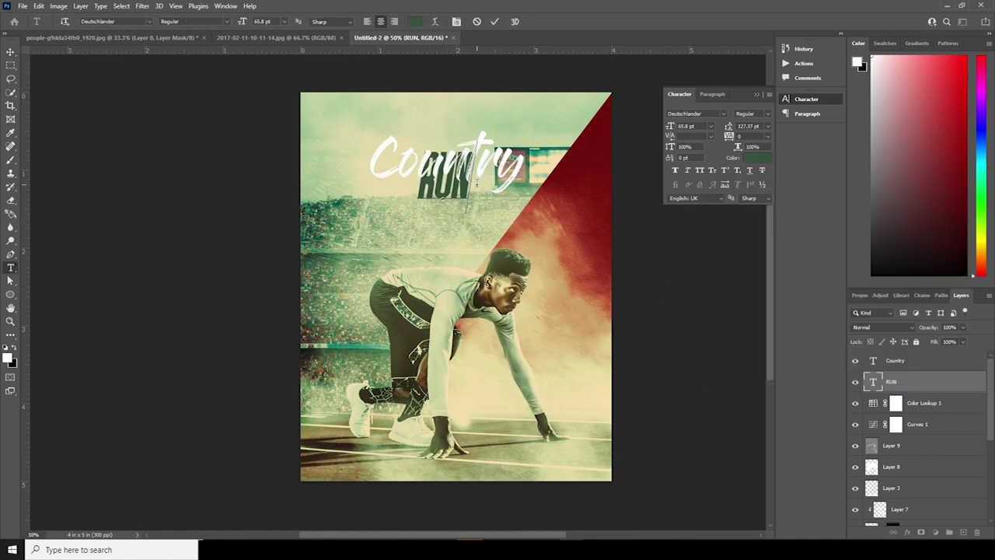
pyautogui.write('FOR YOURSELF')
pyautogui.click(10, 52)
pyautogui.hotkey('ctrl', 't')
pyautogui.moveTo(566, 211); pyautogui.dragTo(519, 198)
# - Duplicate the RUN FOR YOURSELF text layer and place the copy over the lower left of the poster, beside the sprinter's legs
pyautogui.moveTo(468, 180); pyautogui.dragTo(401, 330)
pyautogui.press('Return')
pyautogui.click(873, 361)
pyautogui.click(874, 385)
pyautogui.hotkey('ctrl', 'j')
pyautogui.hotkey('ctrl', 't')
pyautogui.press('Return')
# - Replace the copied text with "DO WHAT YOU NEED TO DO TO WIN", split into two lines after "YOU"
pyautogui.doubleClick(872, 385)
pyautogui.write('DO WHAT YOU')
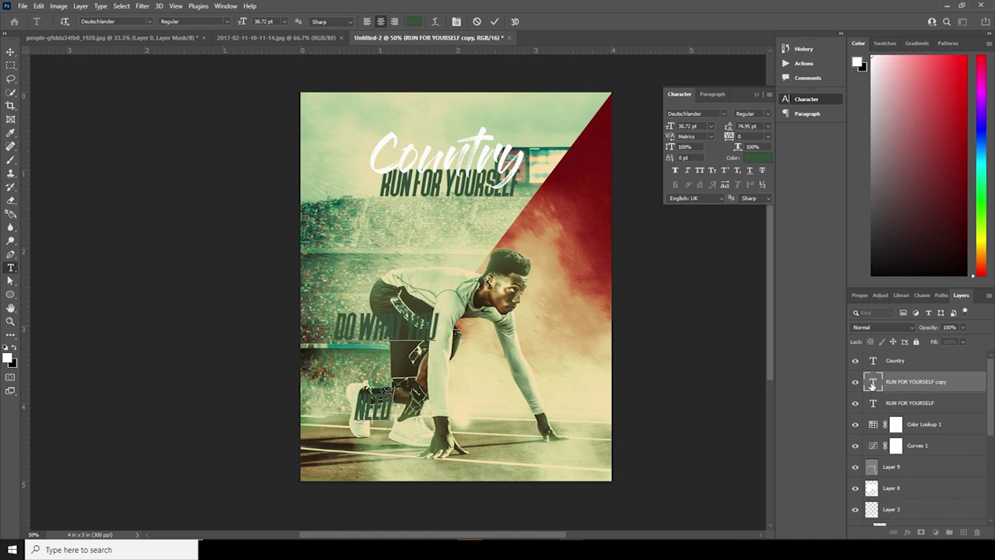
pyautogui.write('O WIN')
# - Tighten the slogan's line spacing and make its second line smaller with wider letter spacing to match the first line's width
pyautogui.hotkey('ctrl', 'a')
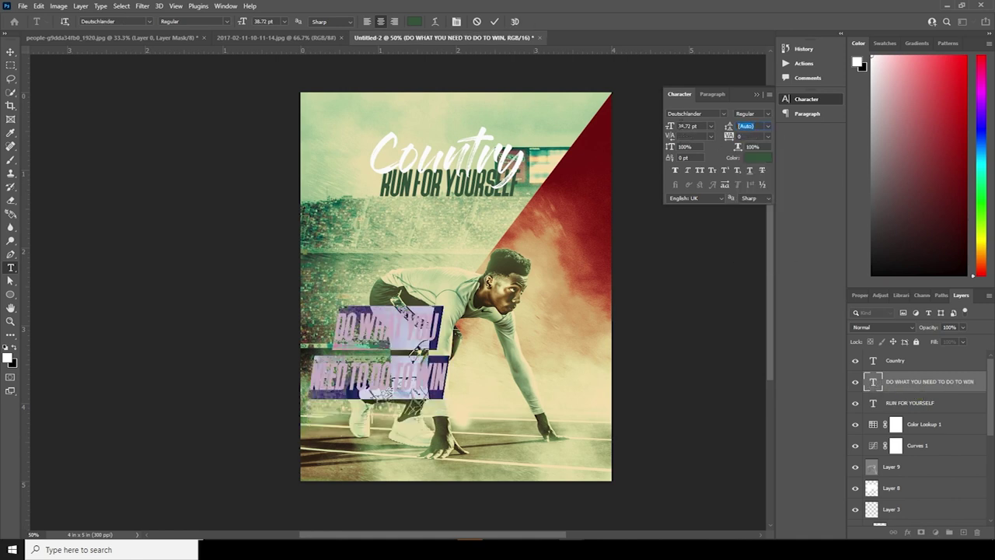
pyautogui.moveTo(729, 126); pyautogui.dragTo(656, 126)
pyautogui.tripleClick(389, 366)
pyautogui.moveTo(729, 136); pyautogui.dragTo(664, 129)
# - Recolour the DO WHAT YOU NEED TO DO TO WIN text white and move it slightly down toward the poster's left edge
pyautogui.doubleClick(875, 382)
pyautogui.click(757, 158)
pyautogui.moveTo(739, 234); pyautogui.dragTo(657, 160)
pyautogui.click(950, 205)
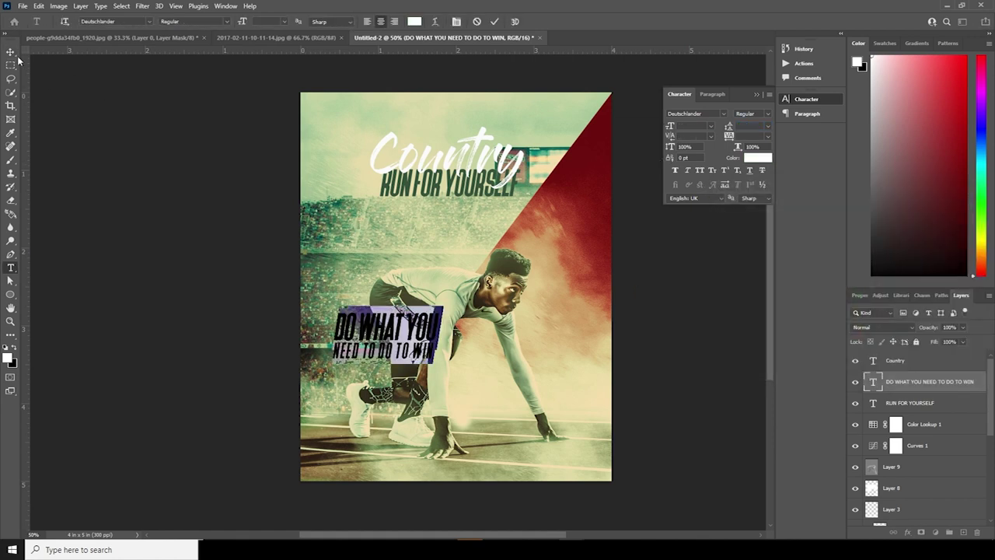
pyautogui.click(11, 52)
pyautogui.moveTo(390, 332)
pyautogui.mouseDown()
pyautogui.moveTo(374, 352)
pyautogui.moveTo(375, 342)
pyautogui.mouseUp()
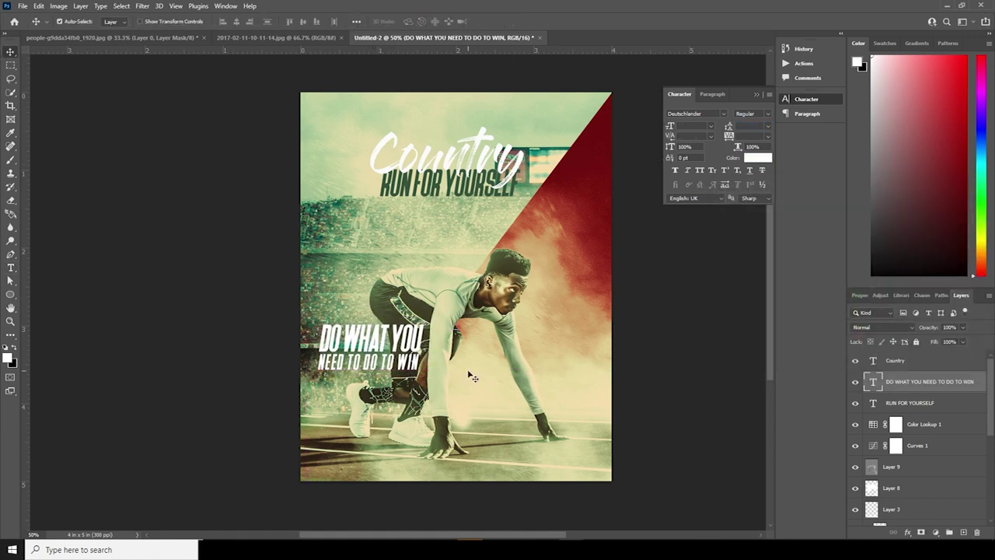
# - Place the RUN FOR YOURSELF layer directly beneath the Country layer and skew both texts together so they slant slightly upward to the right
pyautogui.click(476, 189)
pyautogui.moveTo(873, 405); pyautogui.dragTo(873, 373)
pyautogui.keyDown('shift'); pyautogui.click(883, 361); pyautogui.keyUp('shift')
pyautogui.hotkey('ctrl', 't')
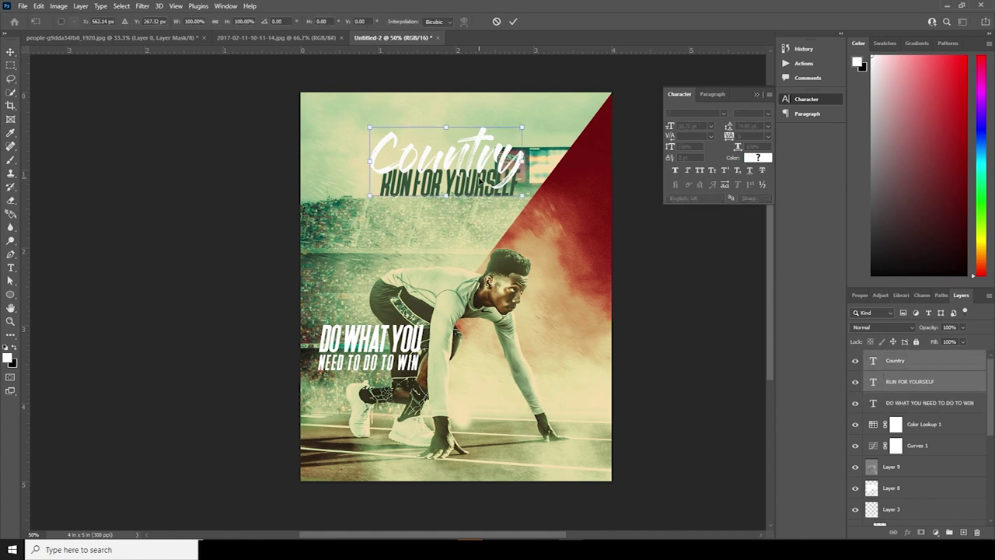
pyautogui.moveTo(523, 163); pyautogui.dragTo(523, 155)
pyautogui.moveTo(370, 162); pyautogui.dragTo(371, 160)
pyautogui.moveTo(525, 156); pyautogui.dragTo(526, 162)
pyautogui.press('Return')
# - Enlarge the Country and RUN FOR YOURSELF texts together around their centre
pyautogui.hotkey('ctrl', 't')
pyautogui.moveTo(529, 202); pyautogui.dragTo(544, 213)
pyautogui.press('Return')
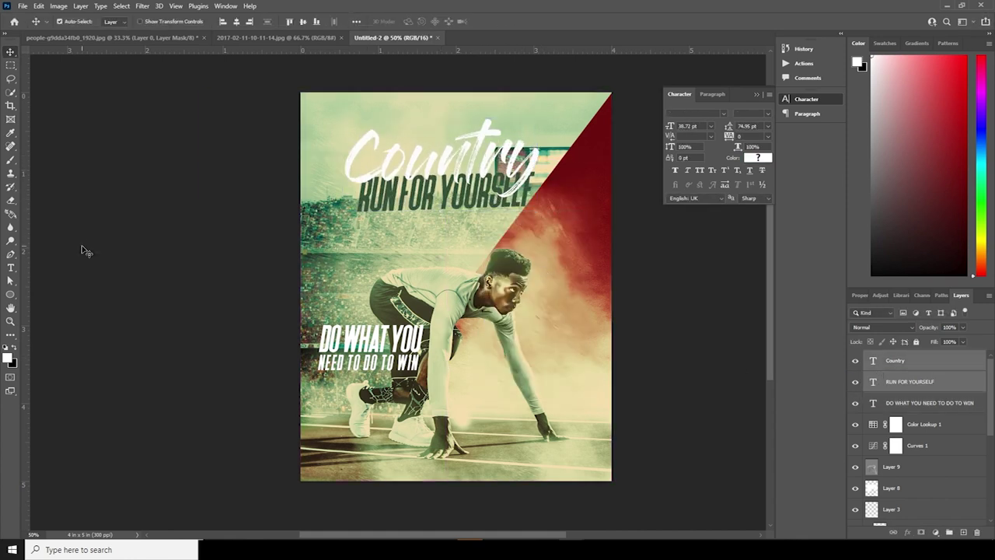
# - Recolour the RUN FOR YOURSELF text dark grey, hex 444946
pyautogui.doubleClick(873, 382)
pyautogui.click(758, 157)
pyautogui.click(719, 283)
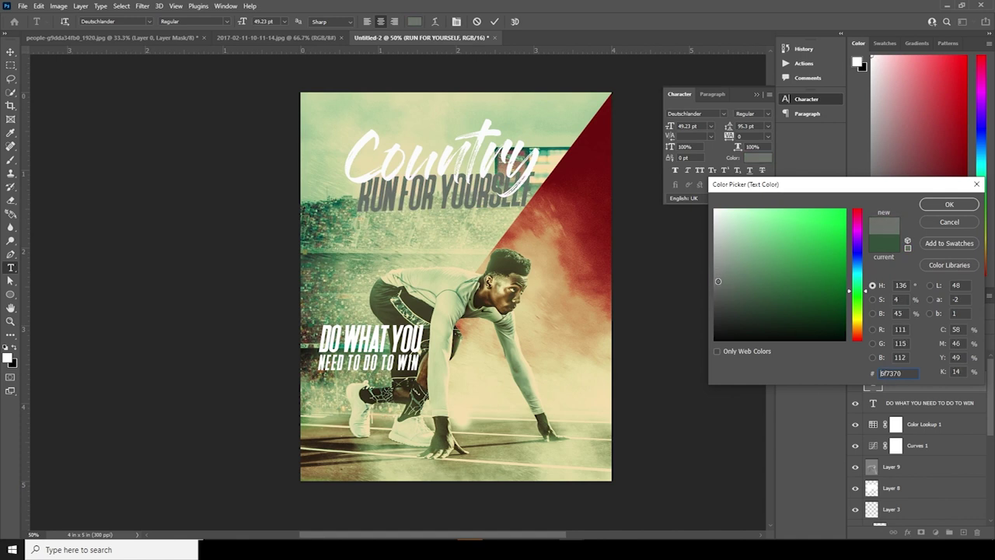
pyautogui.click(722, 302)
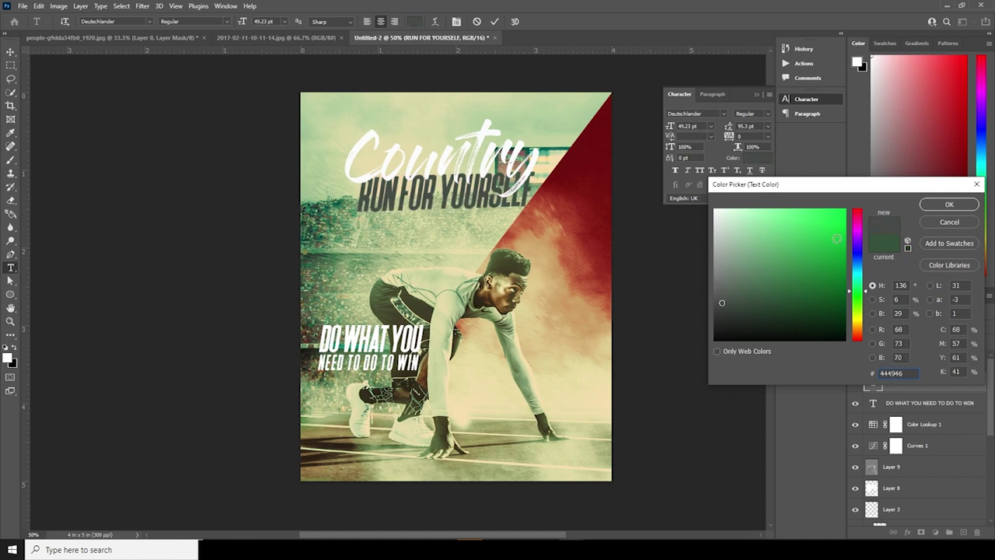
pyautogui.click(949, 206)
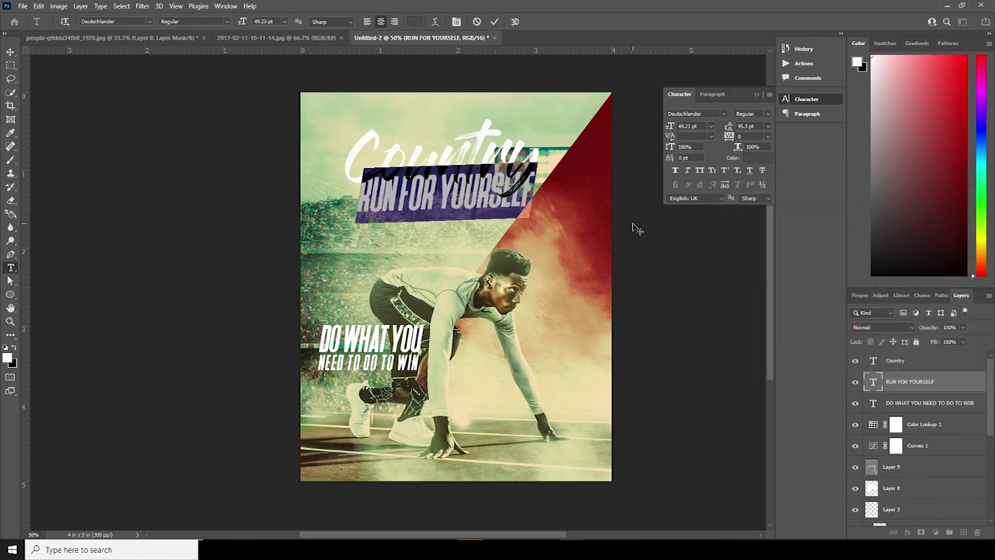
pyautogui.click(10, 52)
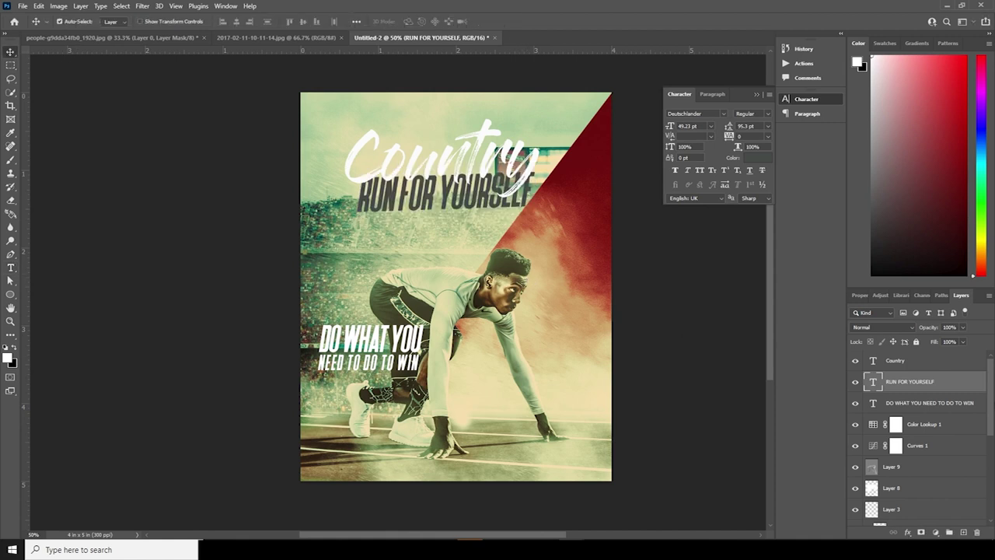
# - Stamp all visible layers into a new top layer and add a Curves adjustment above it, anchoring the highlights and setting the shadow point to input 73, output 64
pyautogui.click(877, 362)
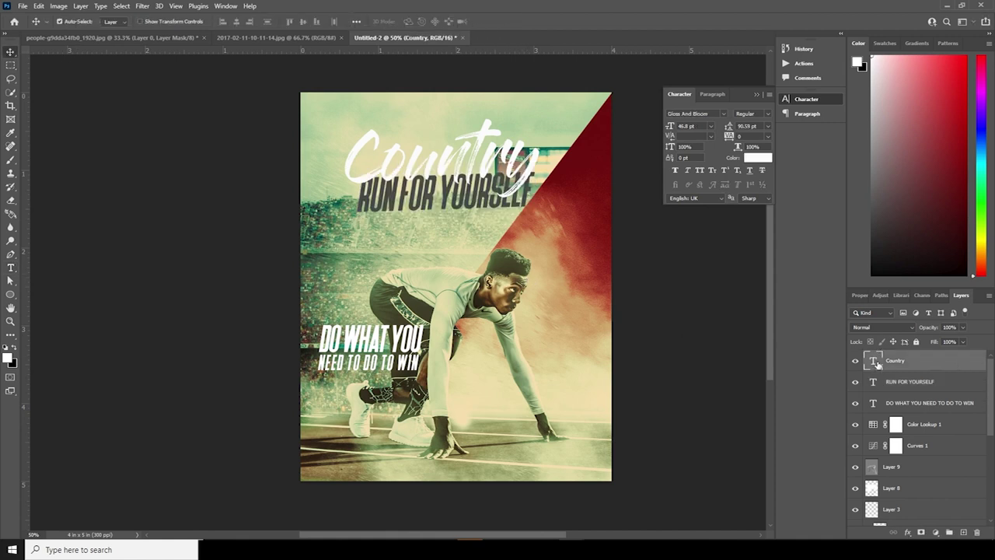
pyautogui.hotkey('ctrl', 'shift', 'alt', 'e')
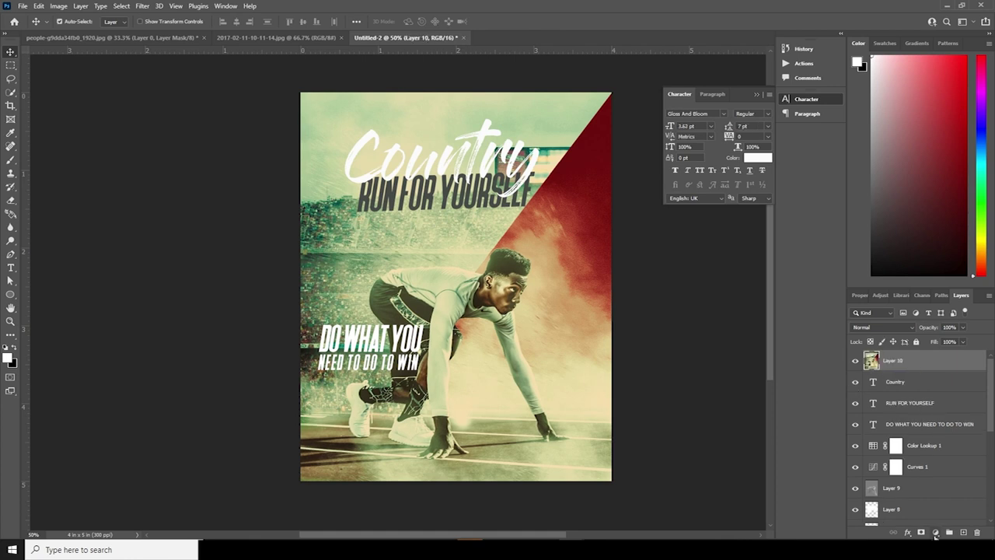
pyautogui.click(935, 532)
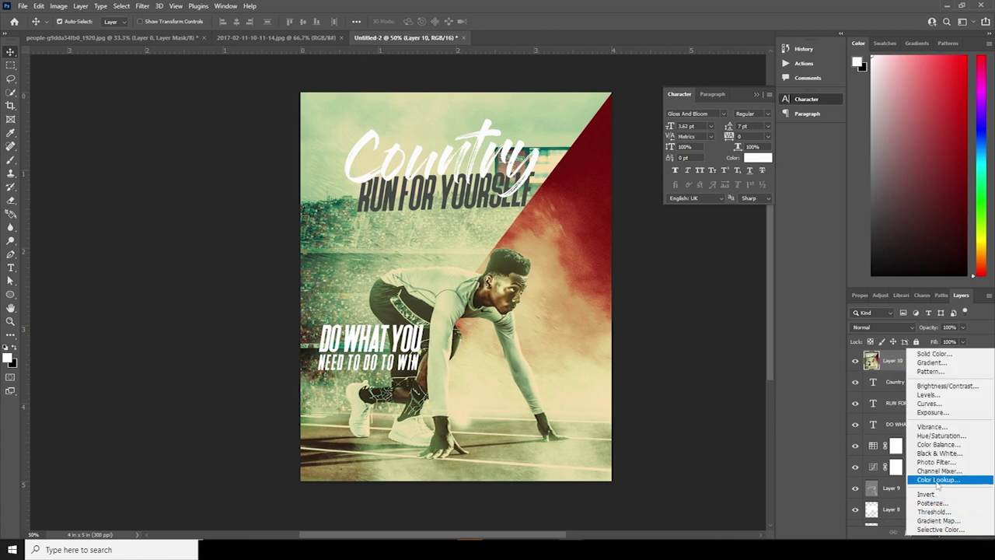
pyautogui.click(930, 404)
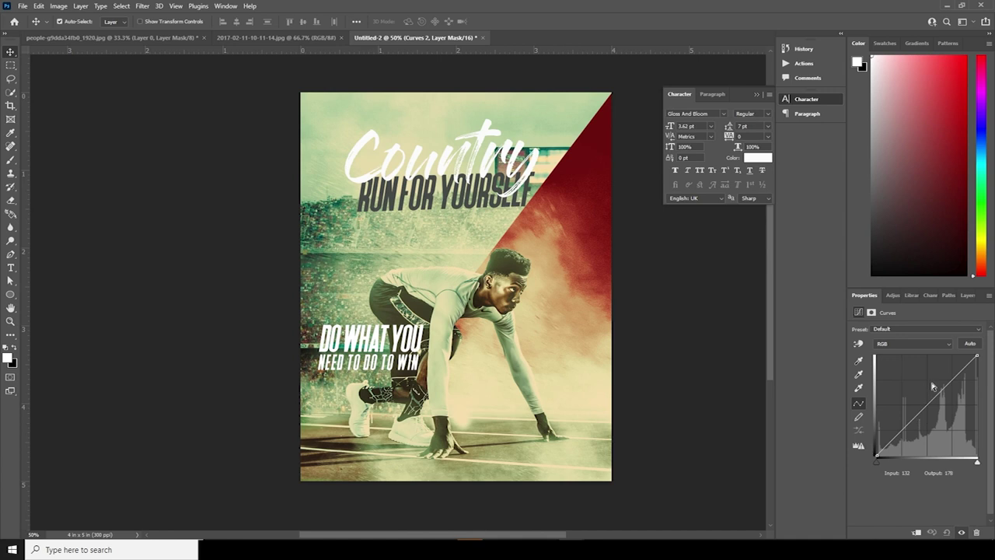
pyautogui.moveTo(958, 374); pyautogui.dragTo(957, 376)
pyautogui.moveTo(906, 427); pyautogui.dragTo(905, 430)
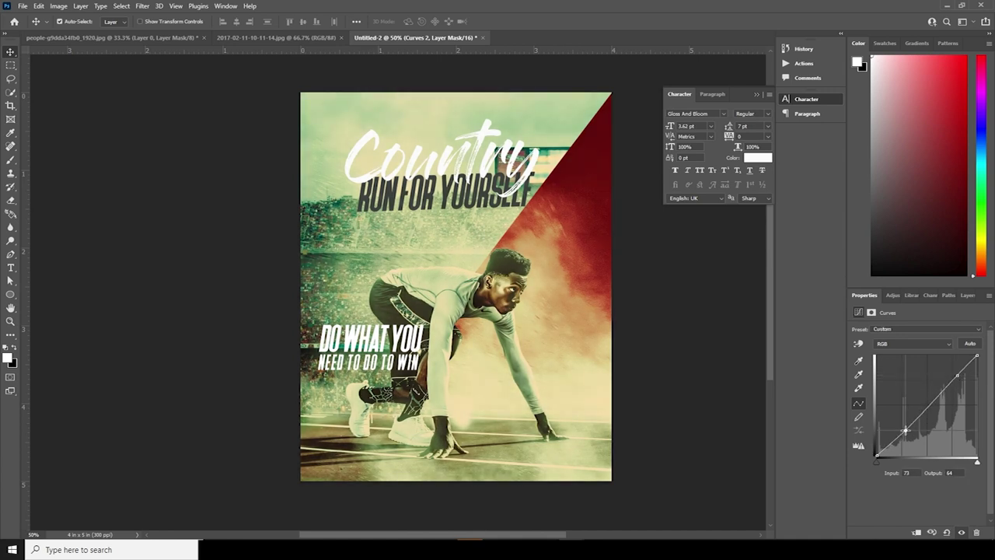
pyautogui.click(966, 296)
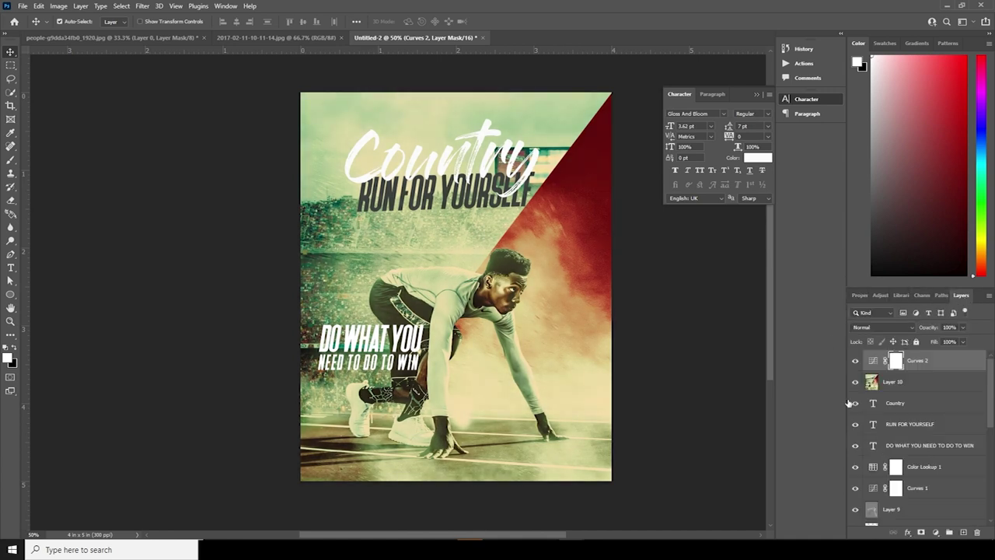